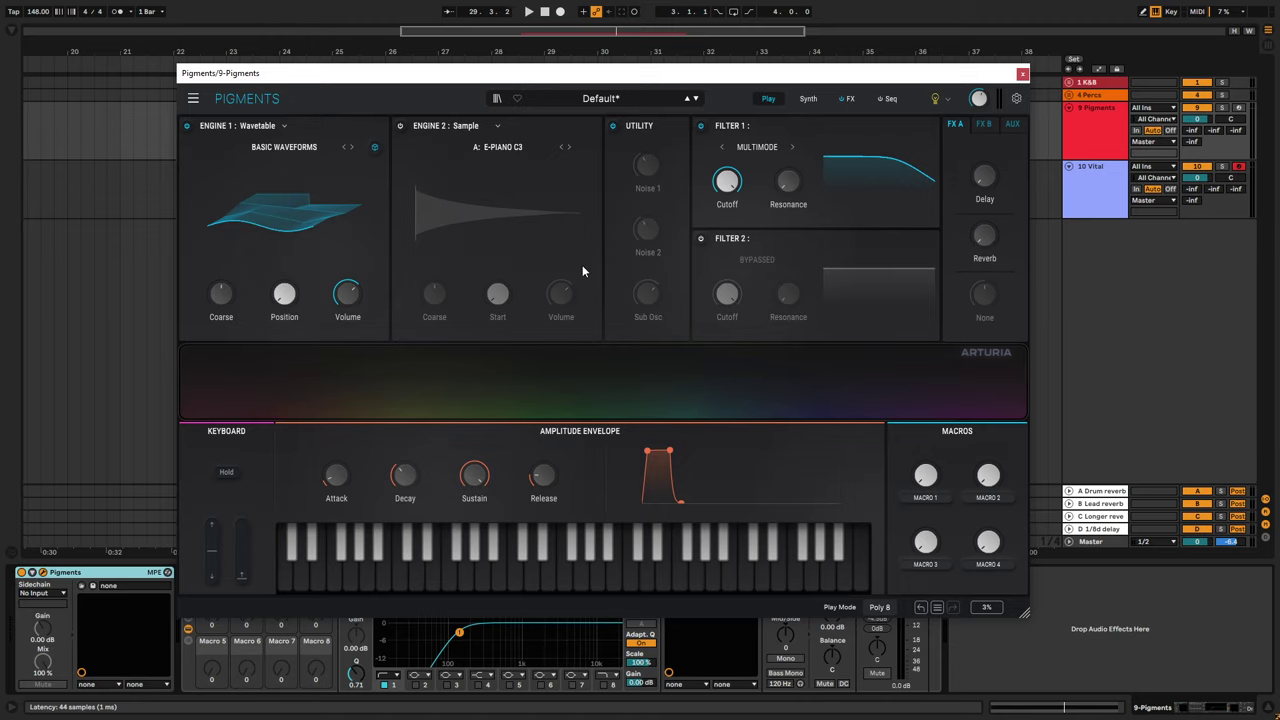
- Switch Pigments to its Seq page, showing the empty 16-step grid on the Default preset
{"action": "left_click", "coordinate": [889, 99]}
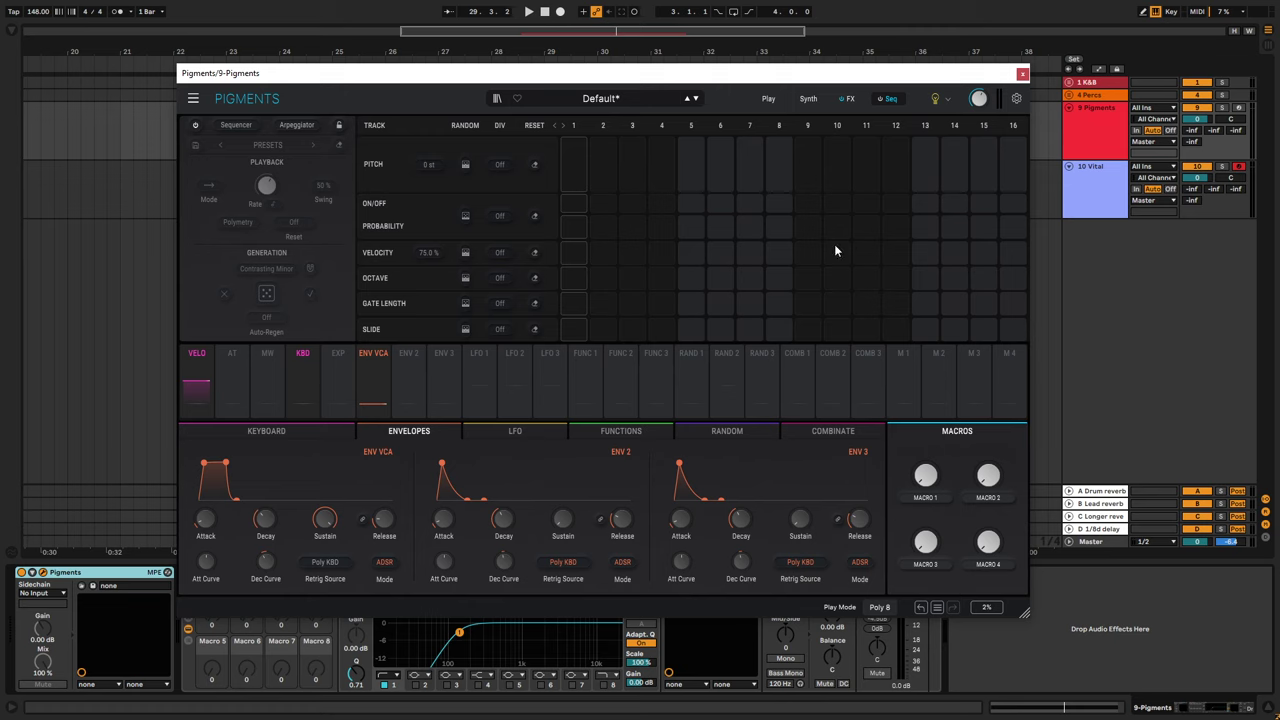
- Select the 10 Vital track, then open and close its Vital plugin window
{"action": "left_click", "coordinate": [1088, 186]}
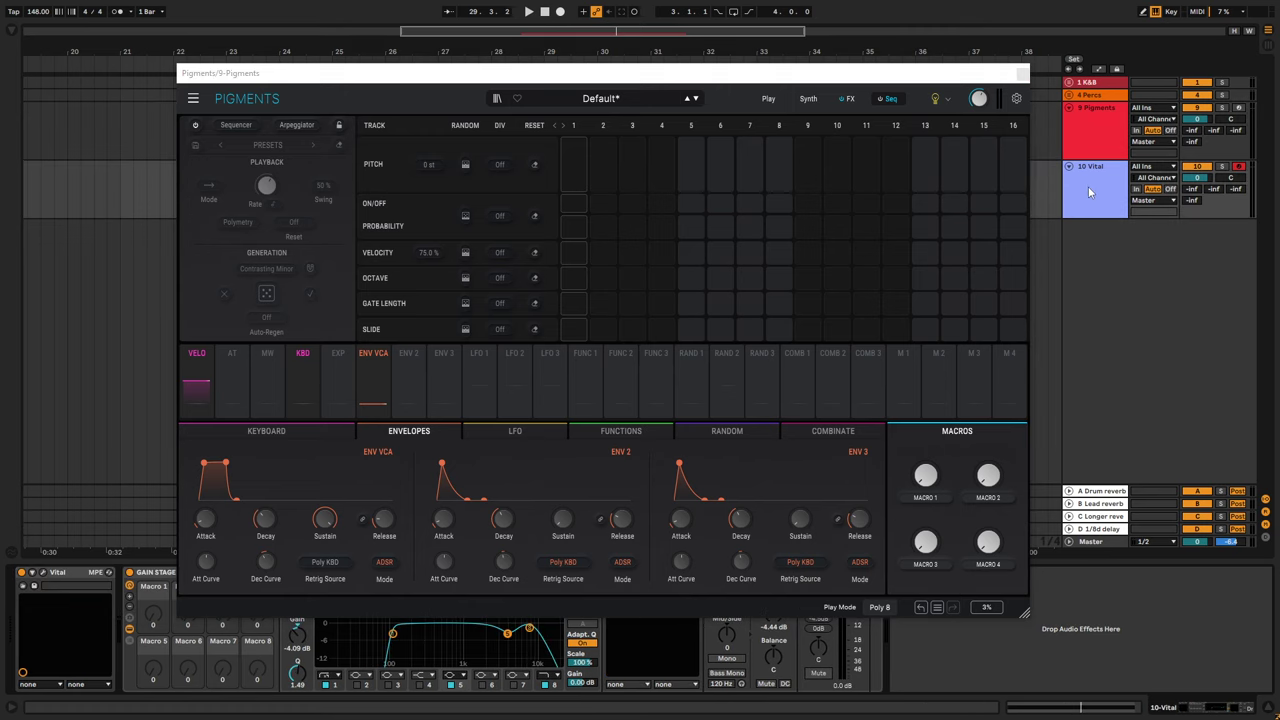
{"action": "left_click", "coordinate": [45, 577]}
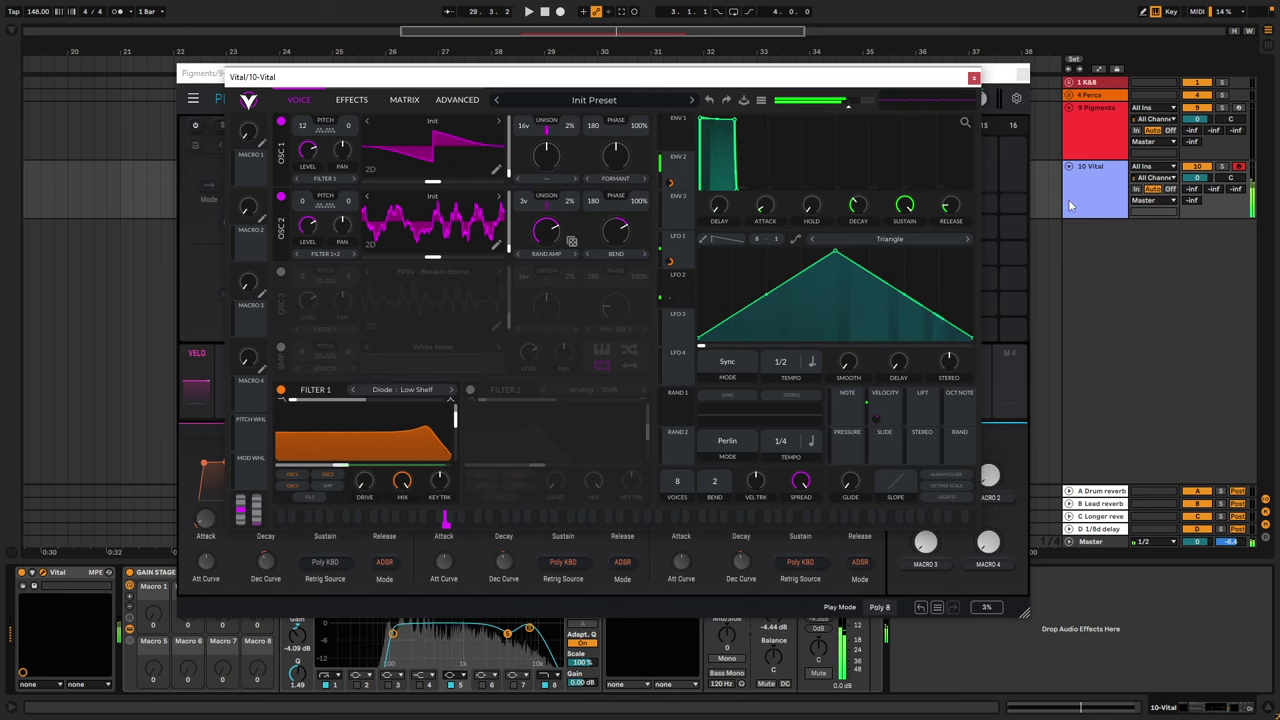
{"action": "left_click", "coordinate": [974, 79]}
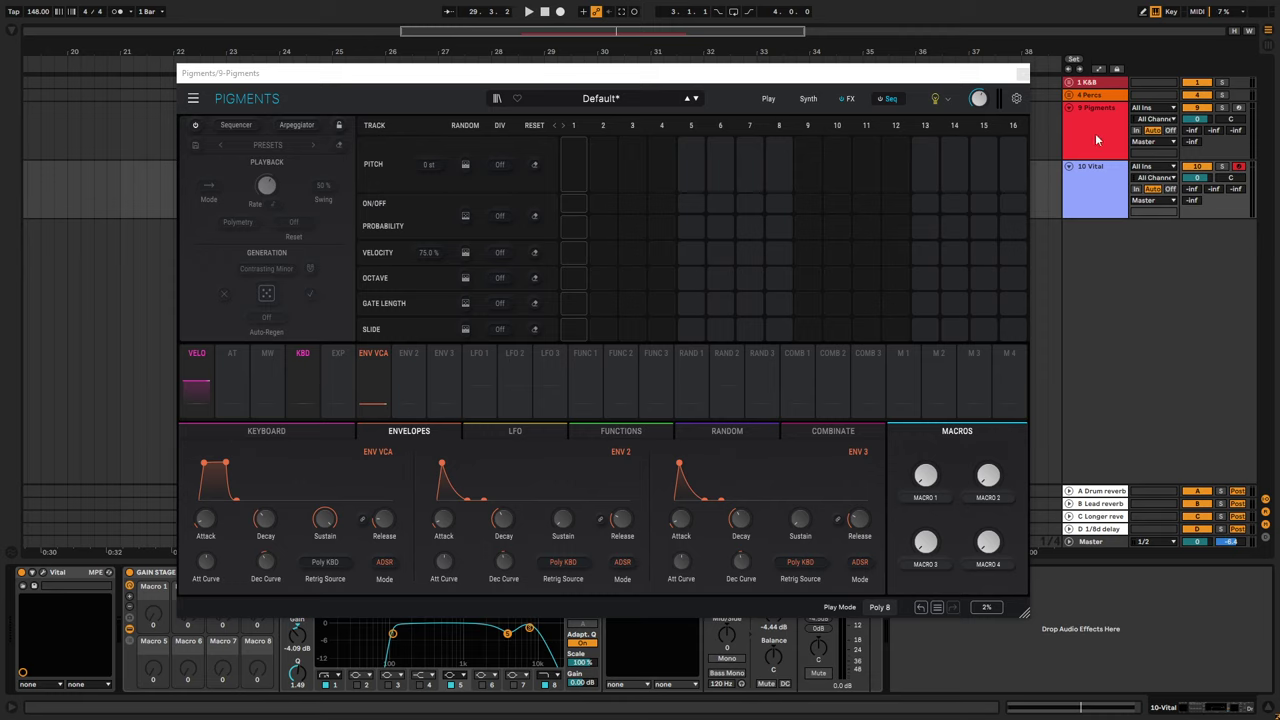
- Set track 10 Vital's MIDI From to 9-Pigments, tapped at the Pigments output
{"action": "left_click", "coordinate": [1141, 168]}
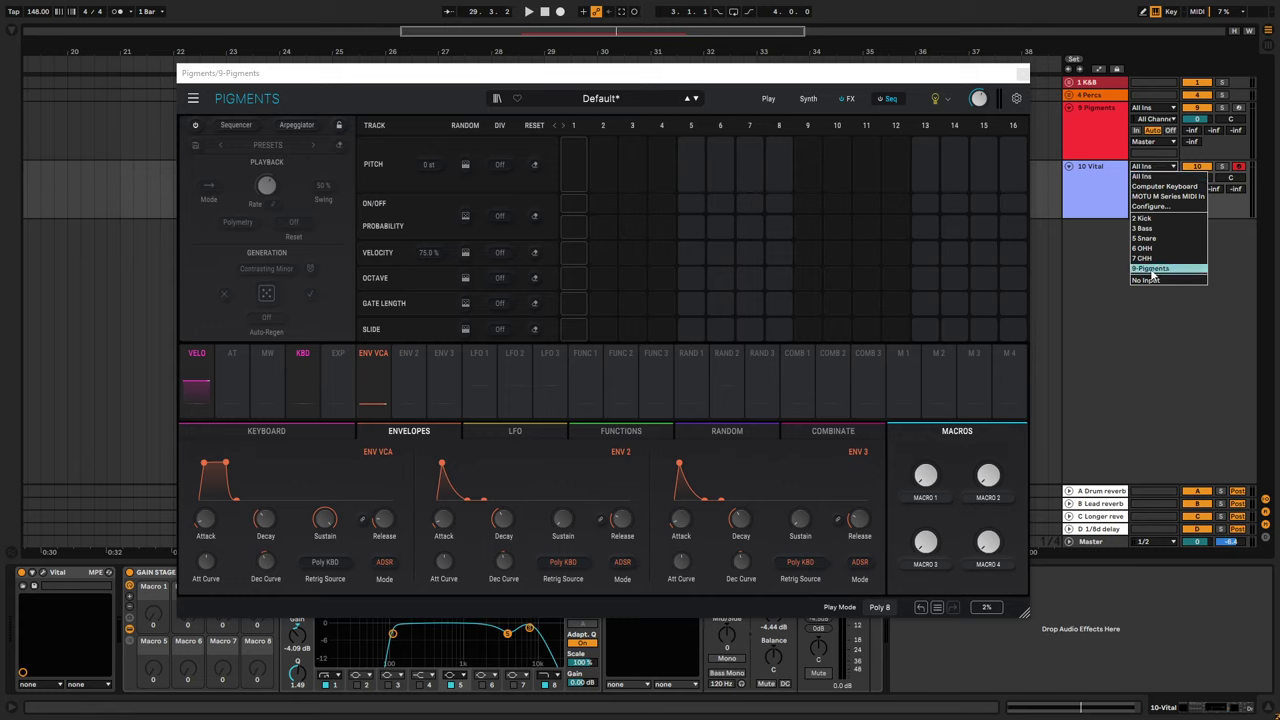
{"action": "left_click", "coordinate": [1152, 269]}
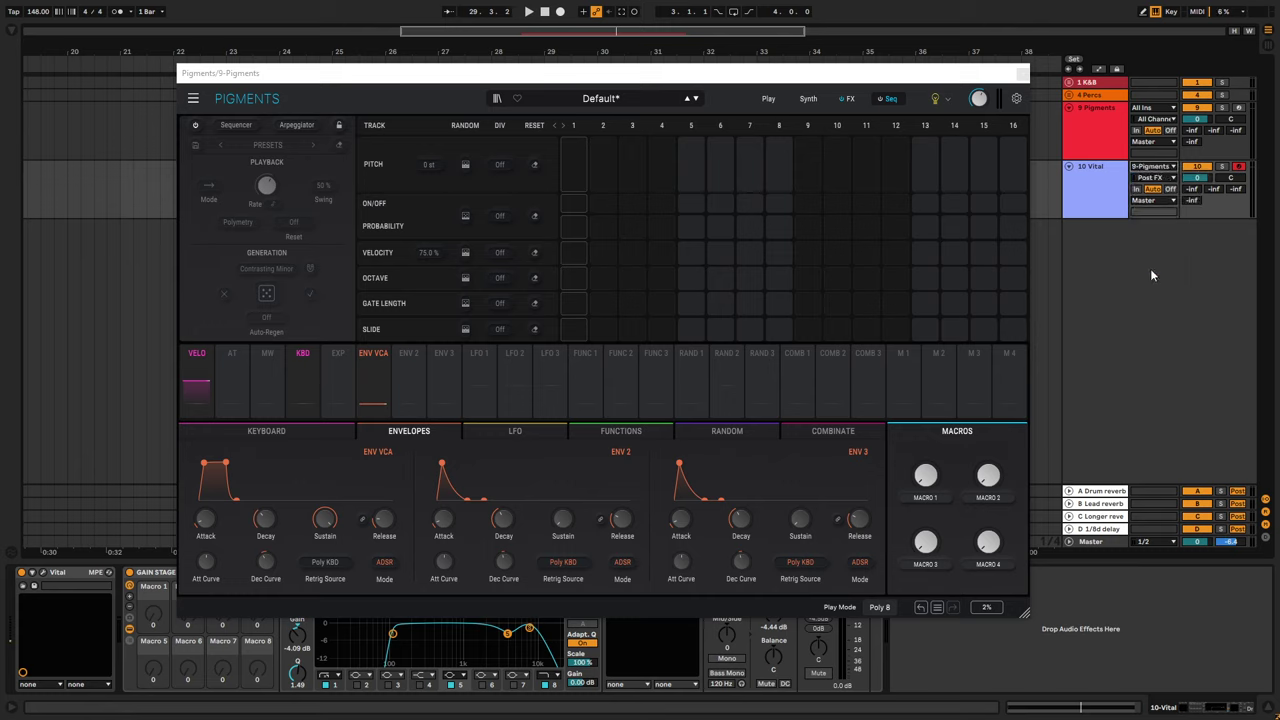
{"action": "left_click", "coordinate": [1160, 179]}
- On Pigments' Play page, bypass the Engine 1 wavetable oscillator
{"action": "left_click_drag", "start_coordinate": [762, 76], "coordinate": [756, 216]}
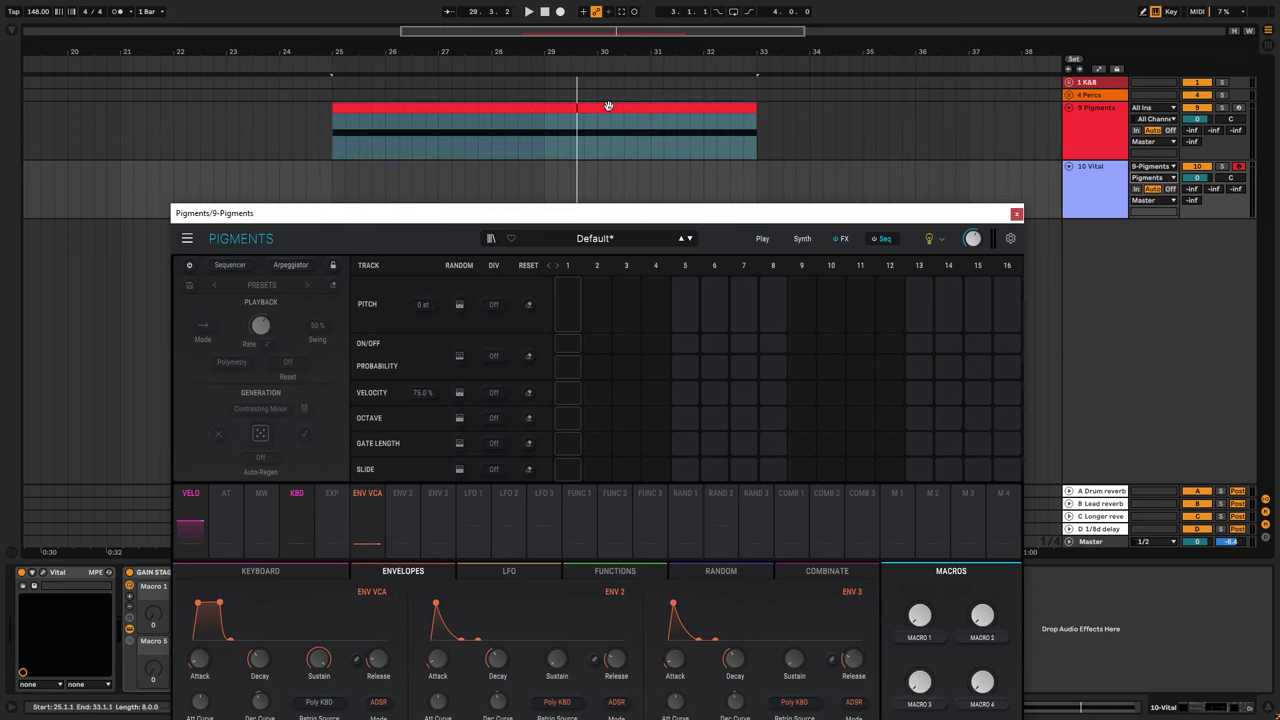
{"action": "left_click_drag", "start_coordinate": [624, 213], "coordinate": [612, 111]}
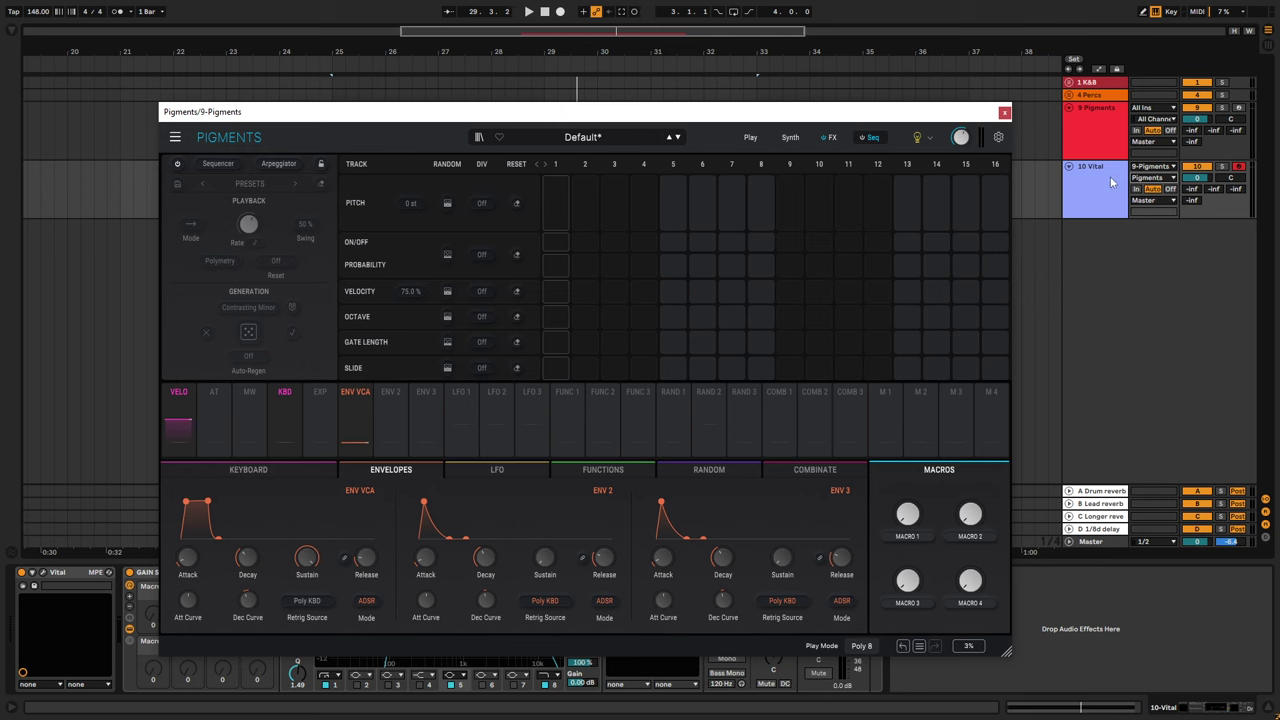
{"action": "left_click", "coordinate": [751, 139]}
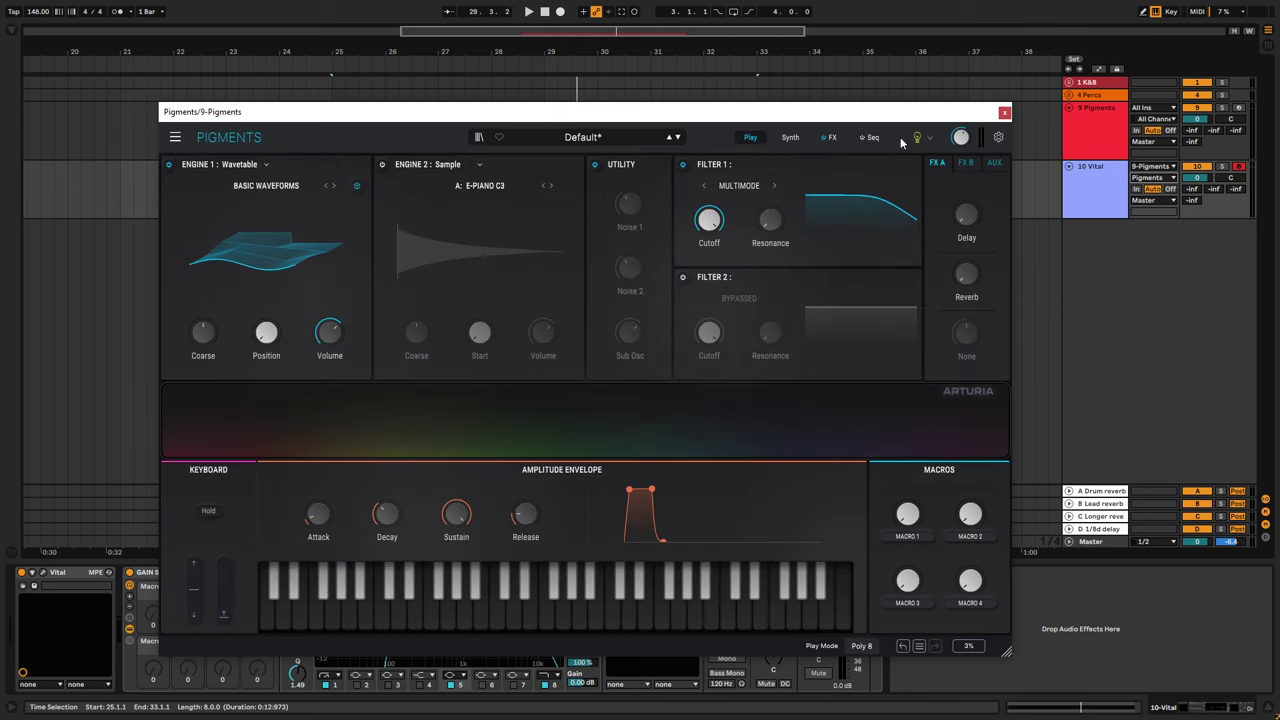
{"action": "left_click", "coordinate": [170, 165]}
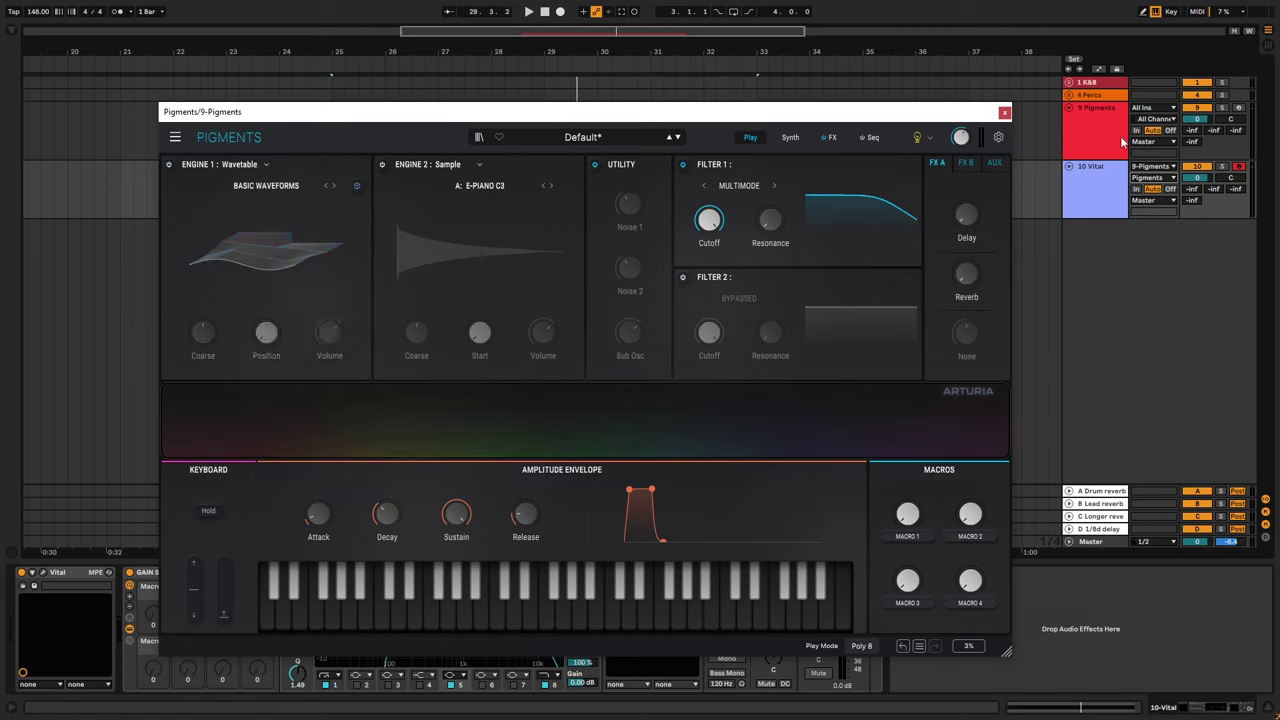
{"action": "mouse_move", "coordinate": [898, 122]}
{"action": "left_mouse_down"}
{"action": "mouse_move", "coordinate": [889, 172]}
{"action": "mouse_move", "coordinate": [883, 107]}
{"action": "left_mouse_up"}
- Return to Pigments' Seq page and power on the step sequencer
{"action": "left_click", "coordinate": [860, 123]}
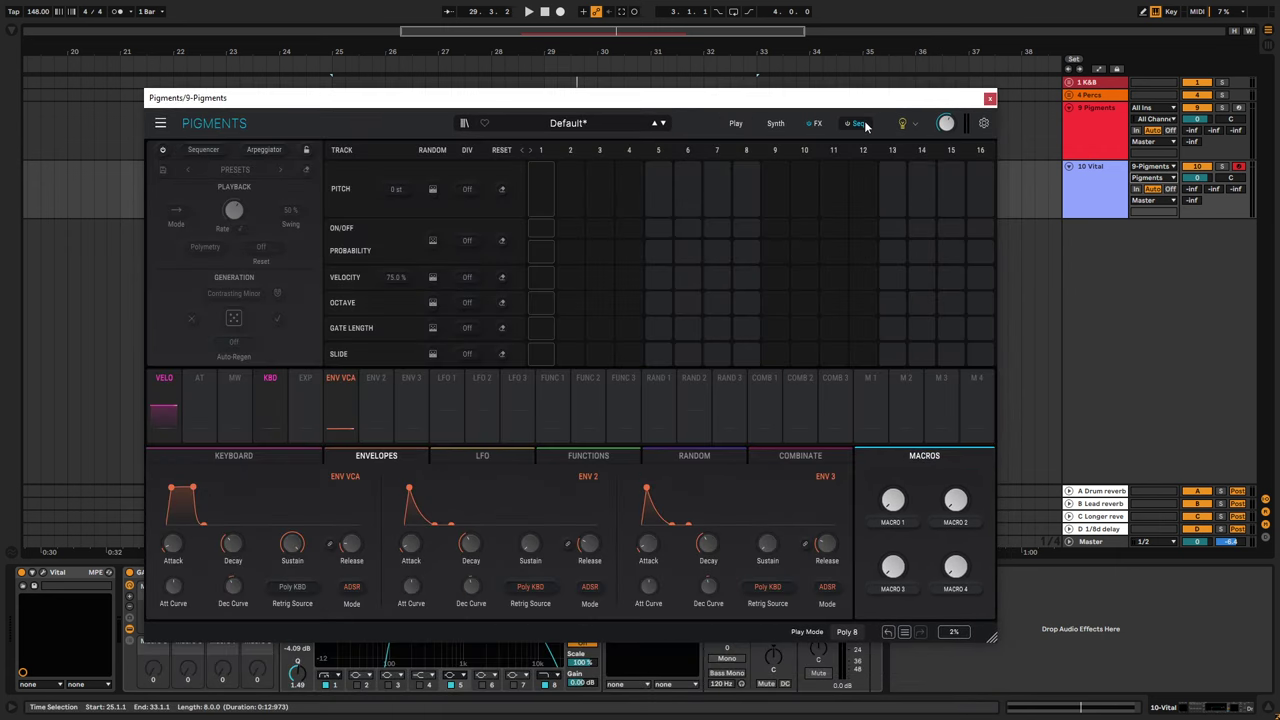
{"action": "left_click", "coordinate": [847, 123]}
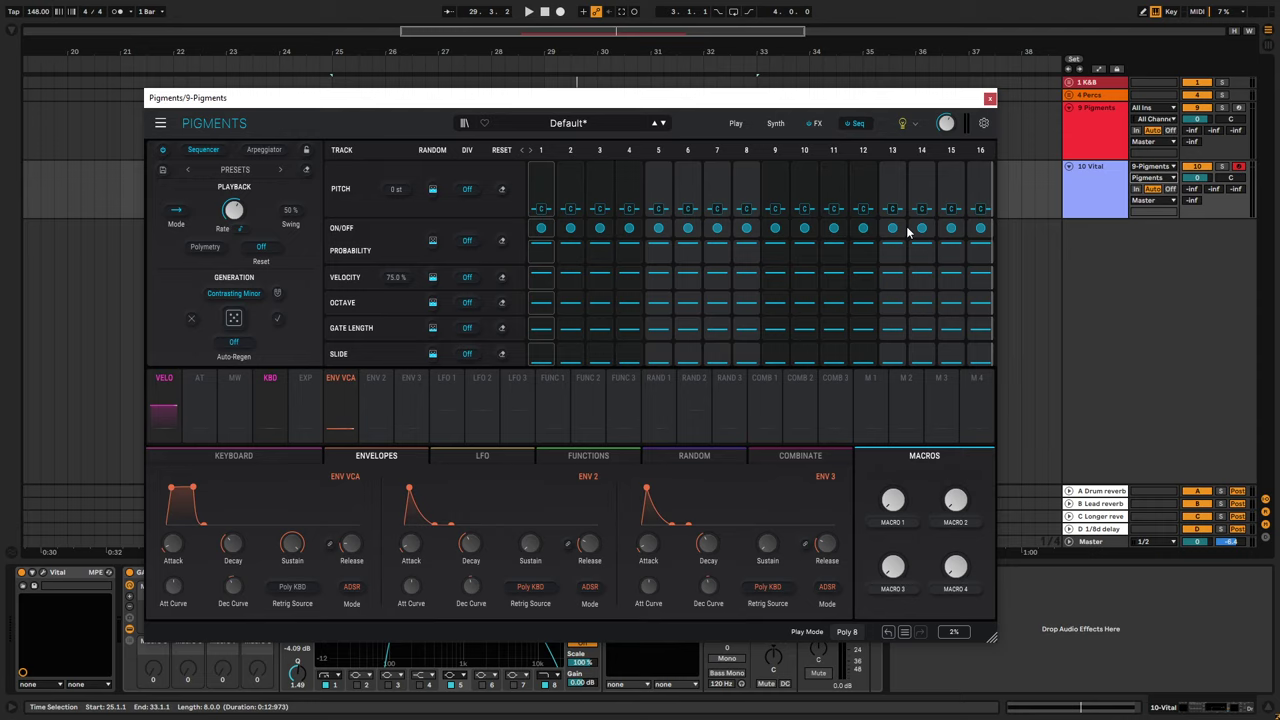
{"action": "left_click_drag", "start_coordinate": [765, 99], "coordinate": [898, 223]}
{"action": "left_click", "coordinate": [648, 102]}
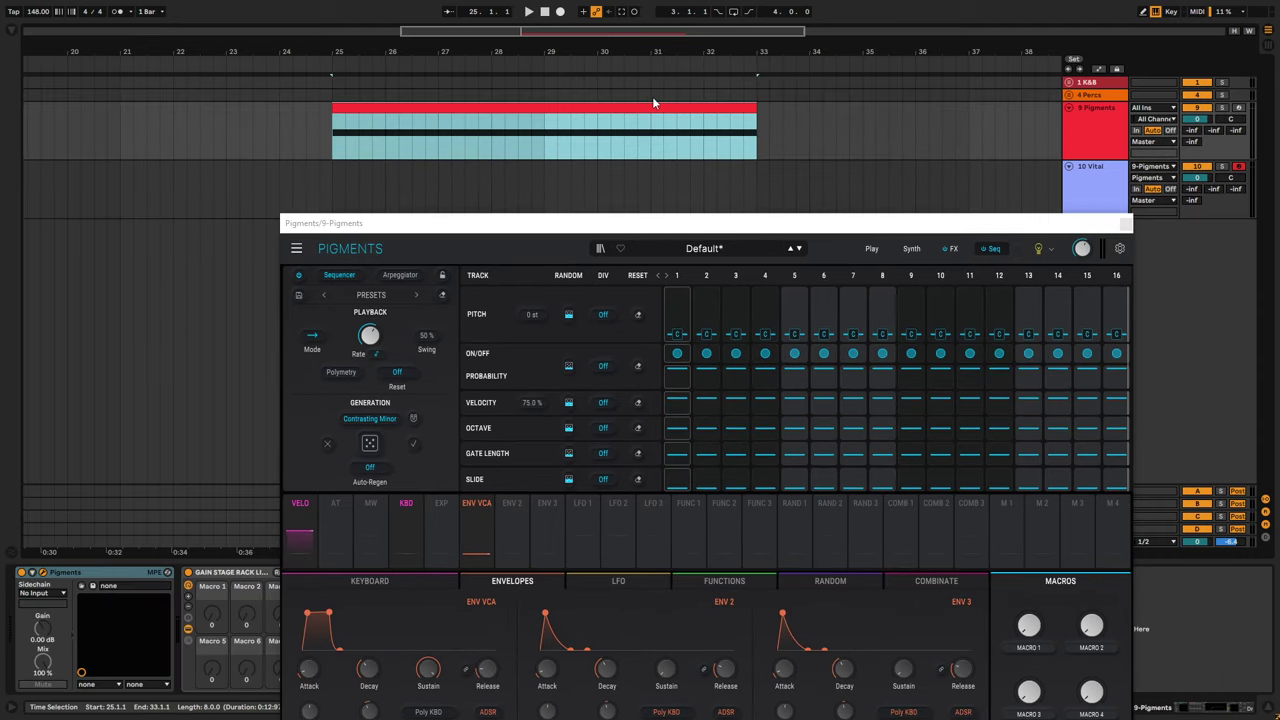
{"action": "left_click_drag", "start_coordinate": [759, 220], "coordinate": [657, 108]}
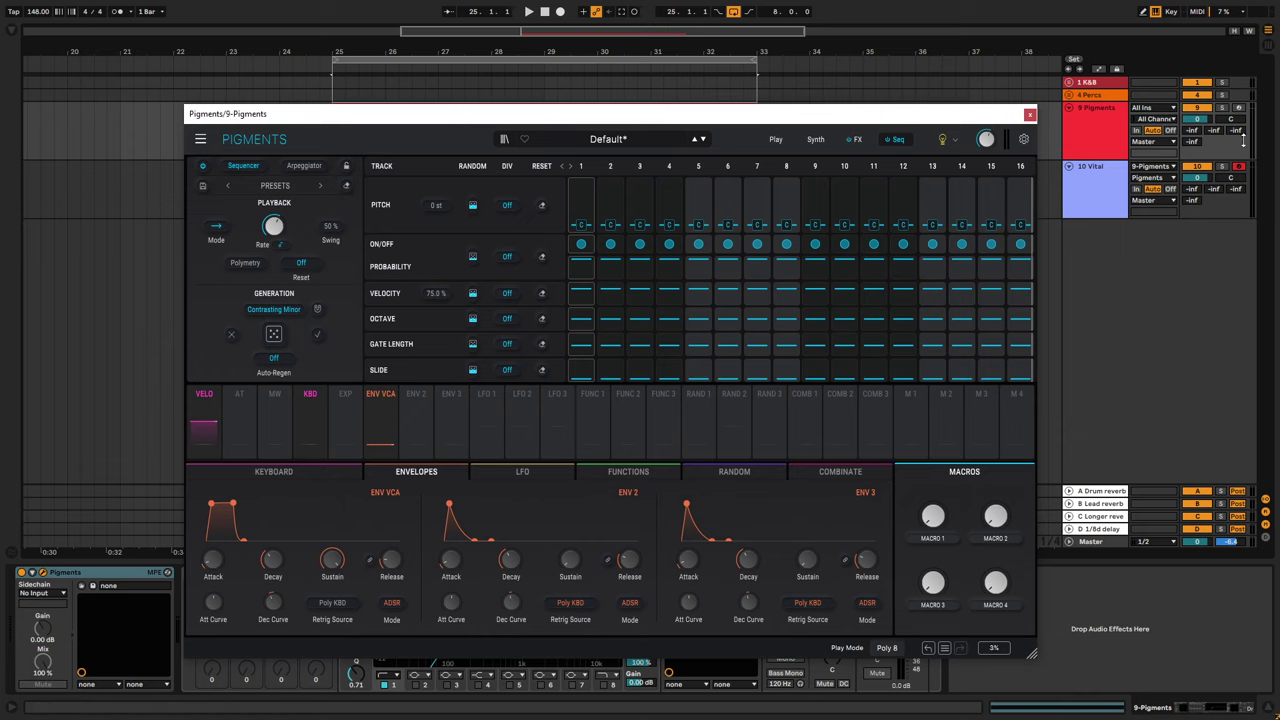
- Set the Vital track's monitoring to In, then to Auto
{"action": "left_click", "coordinate": [1136, 189]}
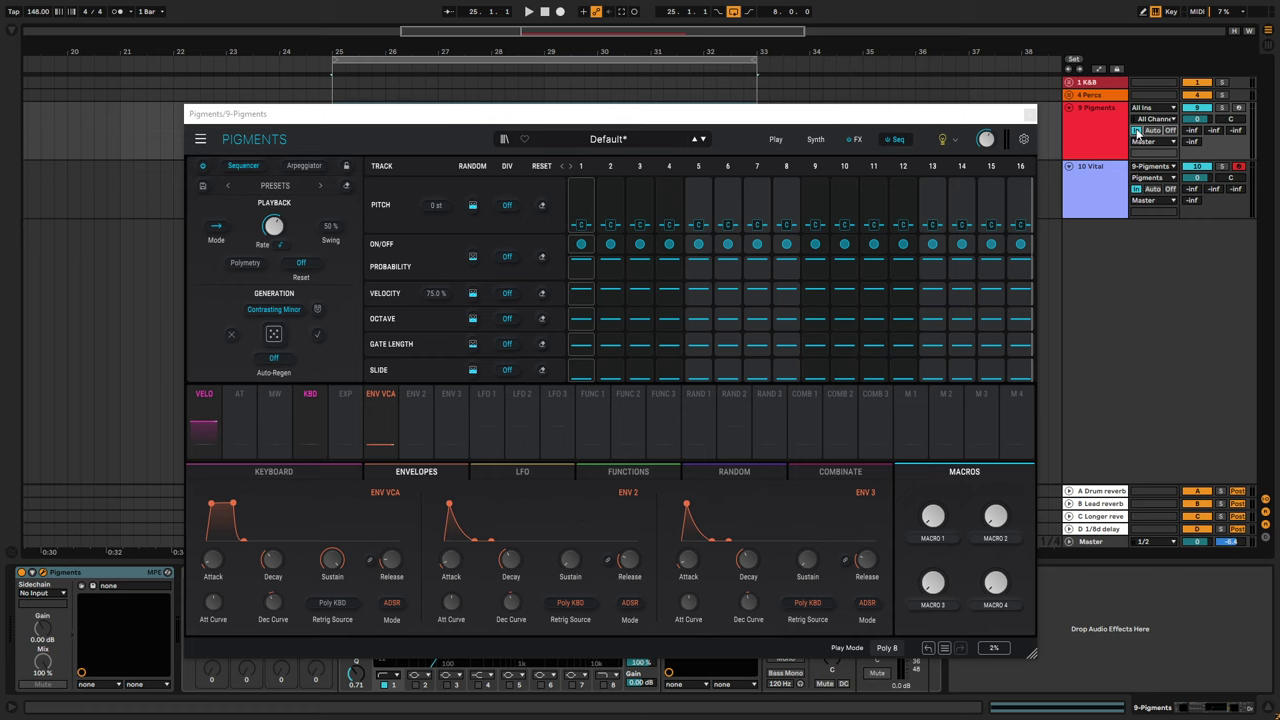
{"action": "left_click", "coordinate": [1150, 189]}
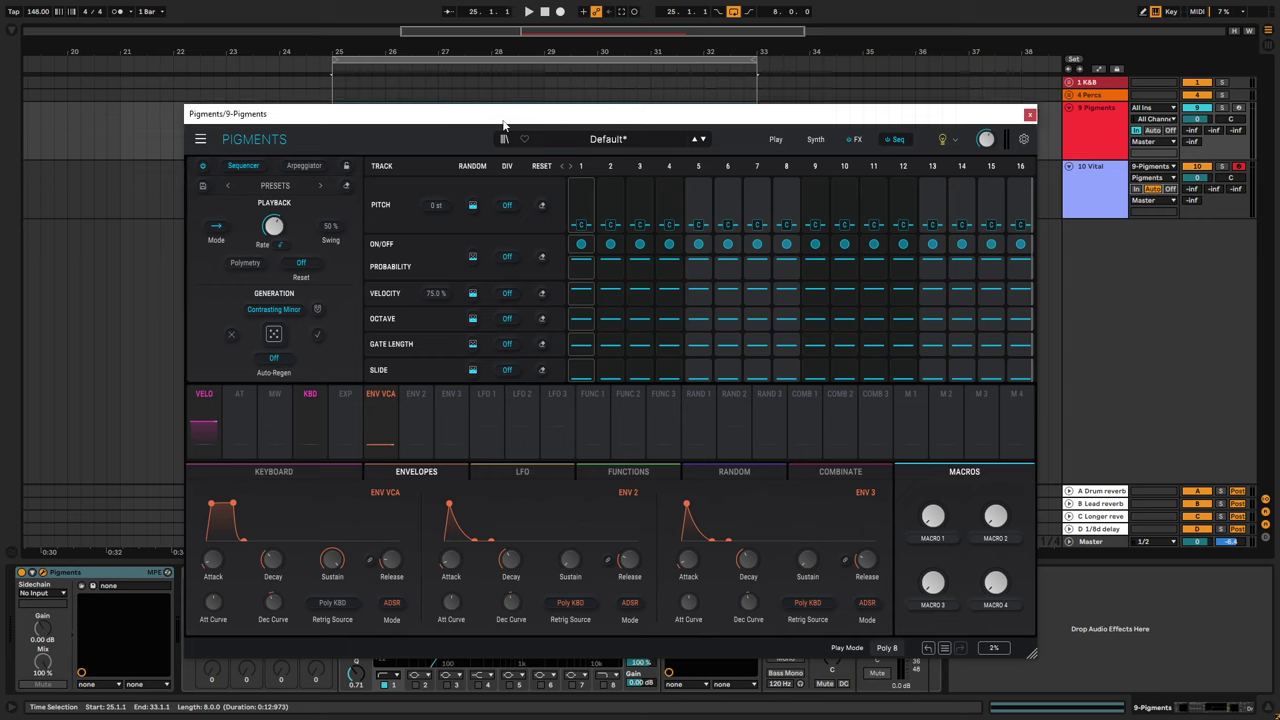
{"action": "left_click_drag", "start_coordinate": [503, 121], "coordinate": [509, 171]}
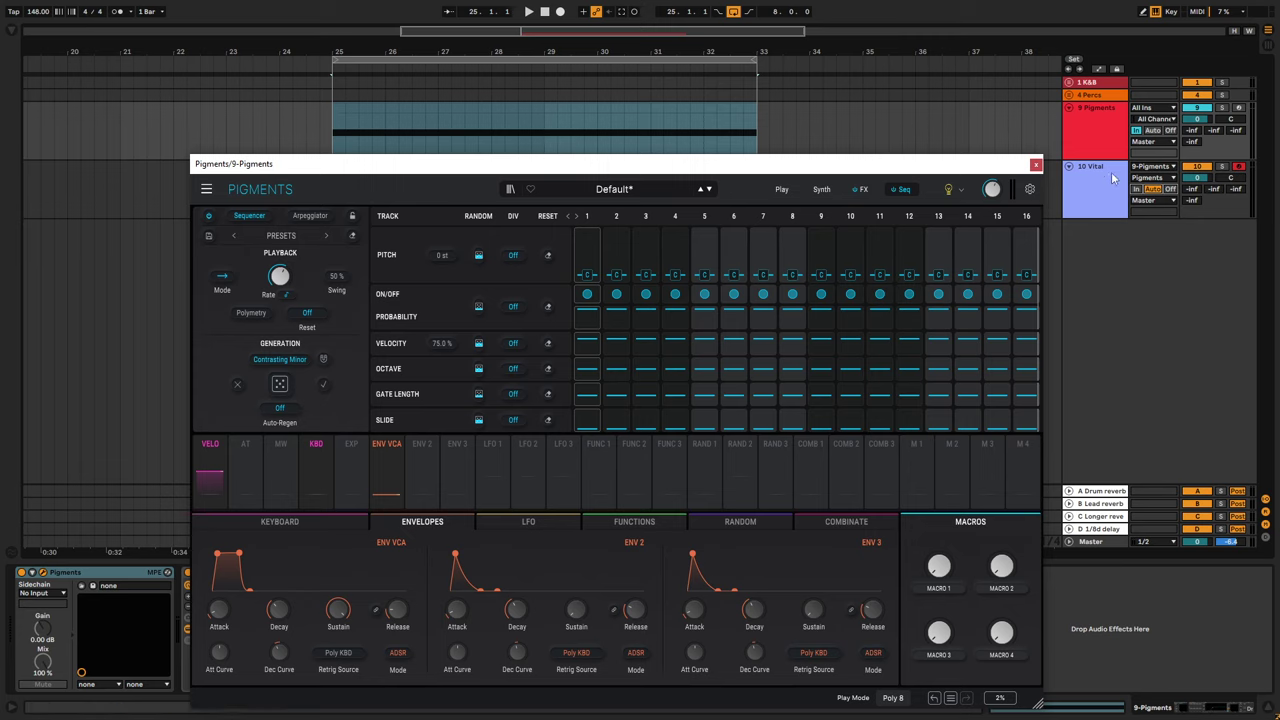
- Play bars 25–33 so Pigments' sequencer drives Vital, then stop playback
{"action": "key", "text": "space"}
{"action": "key", "text": "space"}
{"action": "left_click", "coordinate": [1148, 138]}
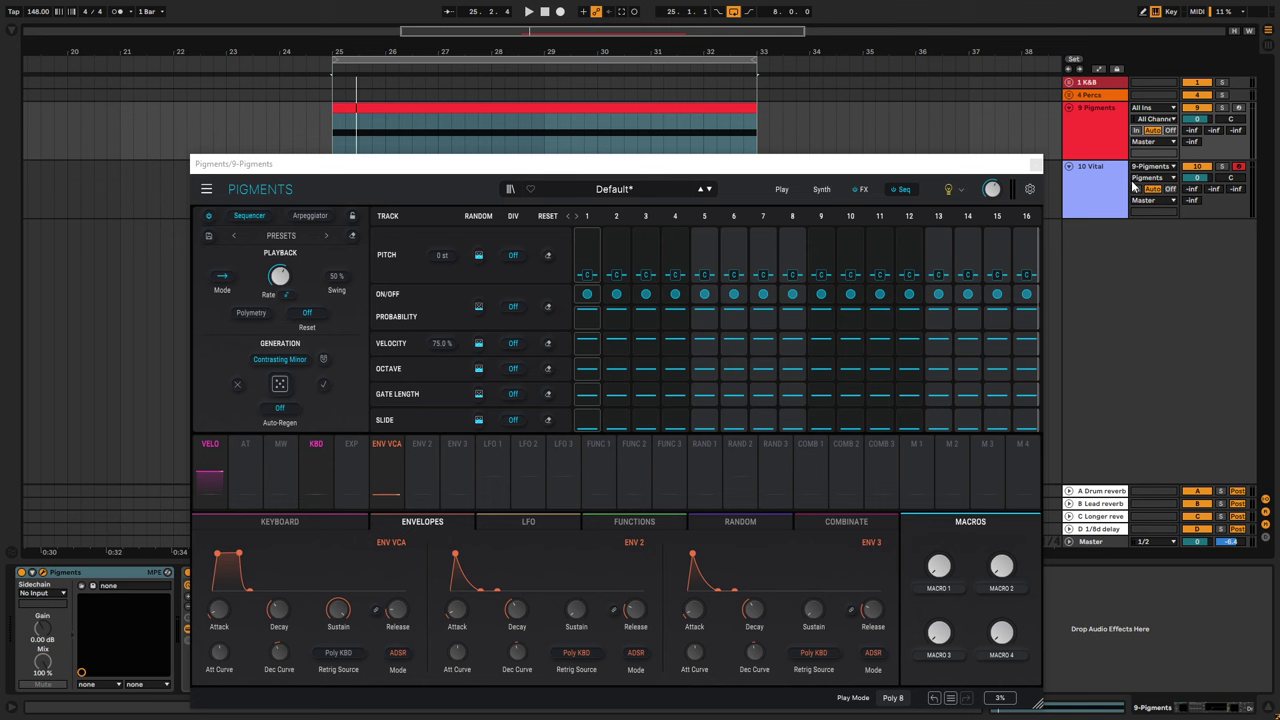
{"action": "left_click", "coordinate": [1136, 190]}
{"action": "key", "text": "space"}
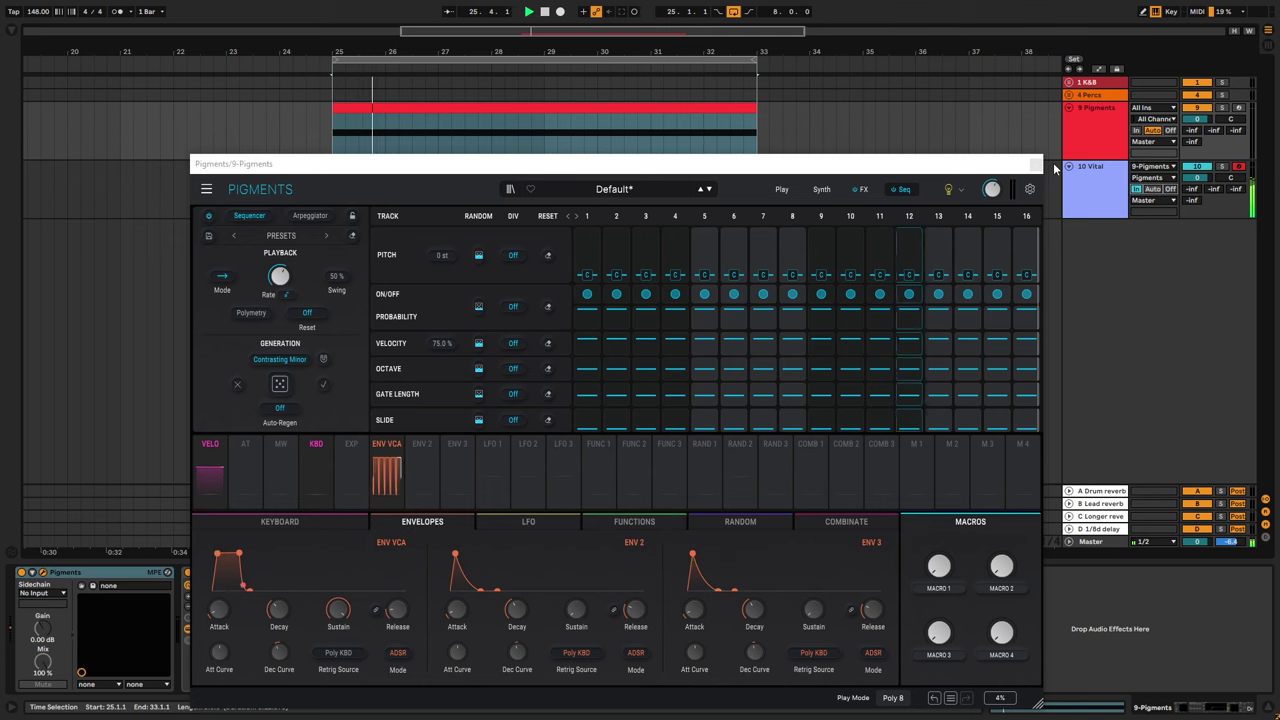
{"action": "left_click_drag", "start_coordinate": [823, 171], "coordinate": [818, 94]}
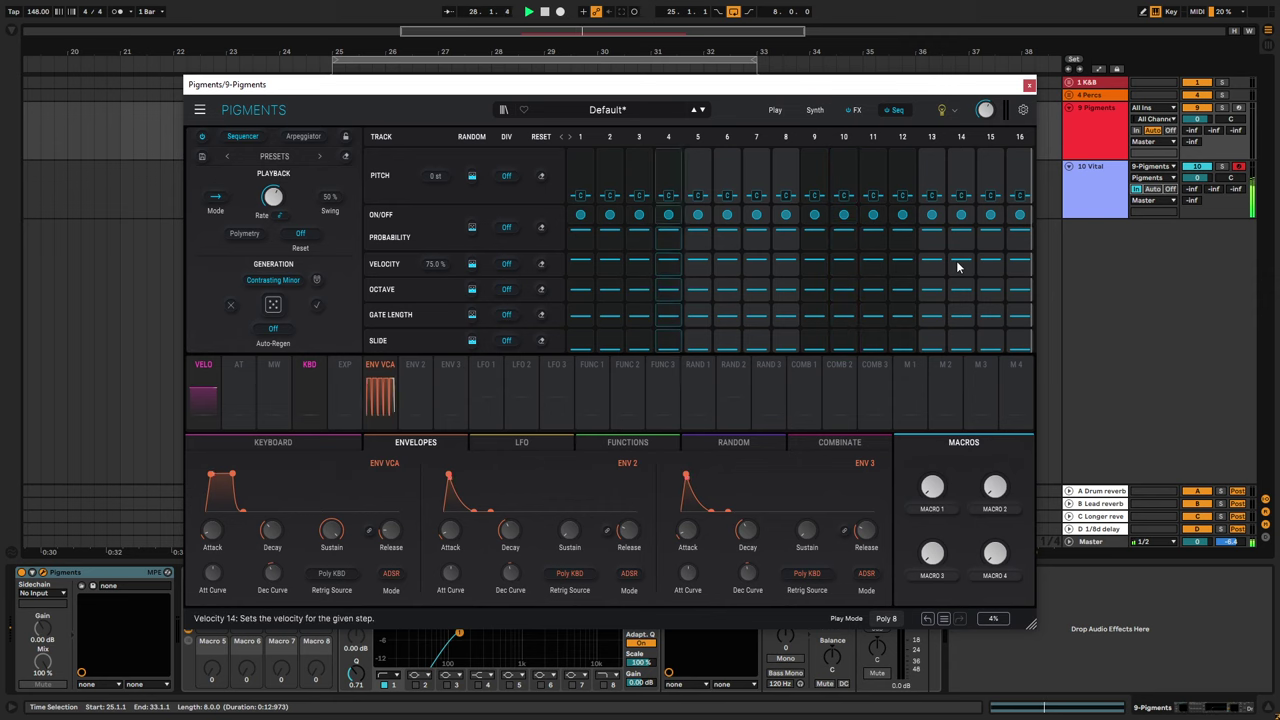
{"action": "mouse_move", "coordinate": [955, 266]}
{"action": "key", "text": "space"}
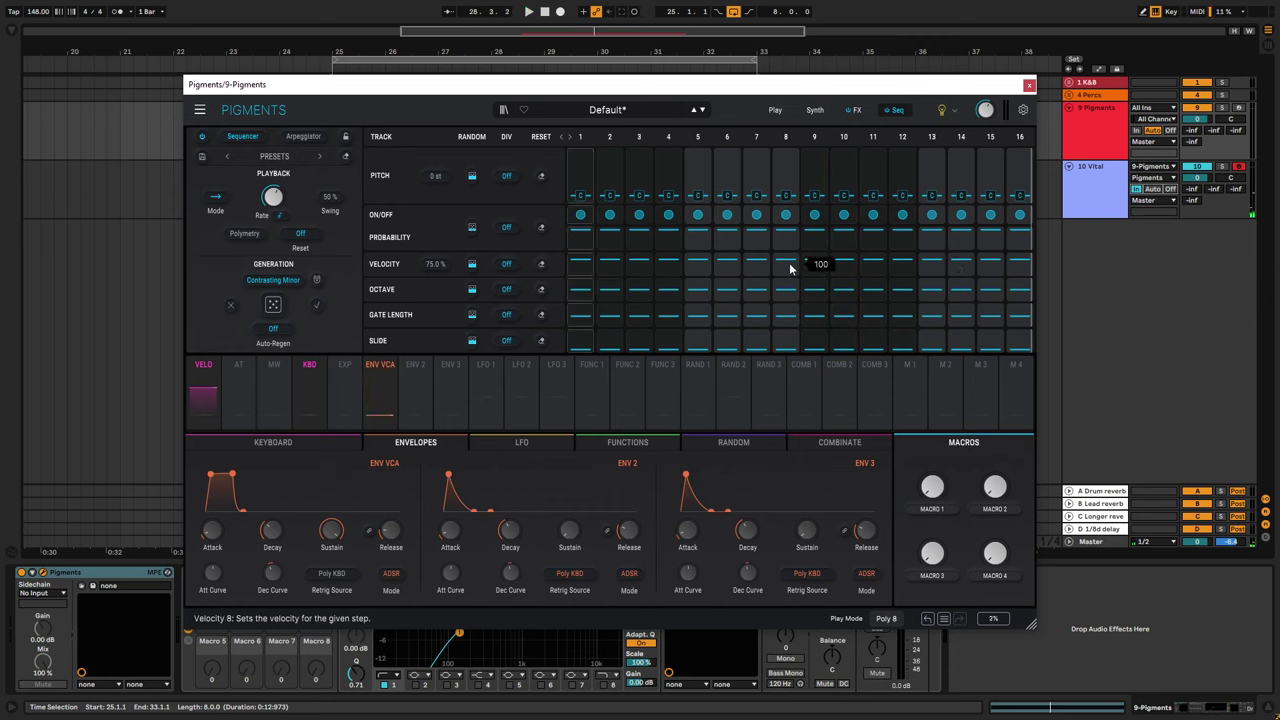
- Change the sequencer generation scale from Contrasting Minor to Japanese Thriller
{"action": "left_click", "coordinate": [287, 279]}
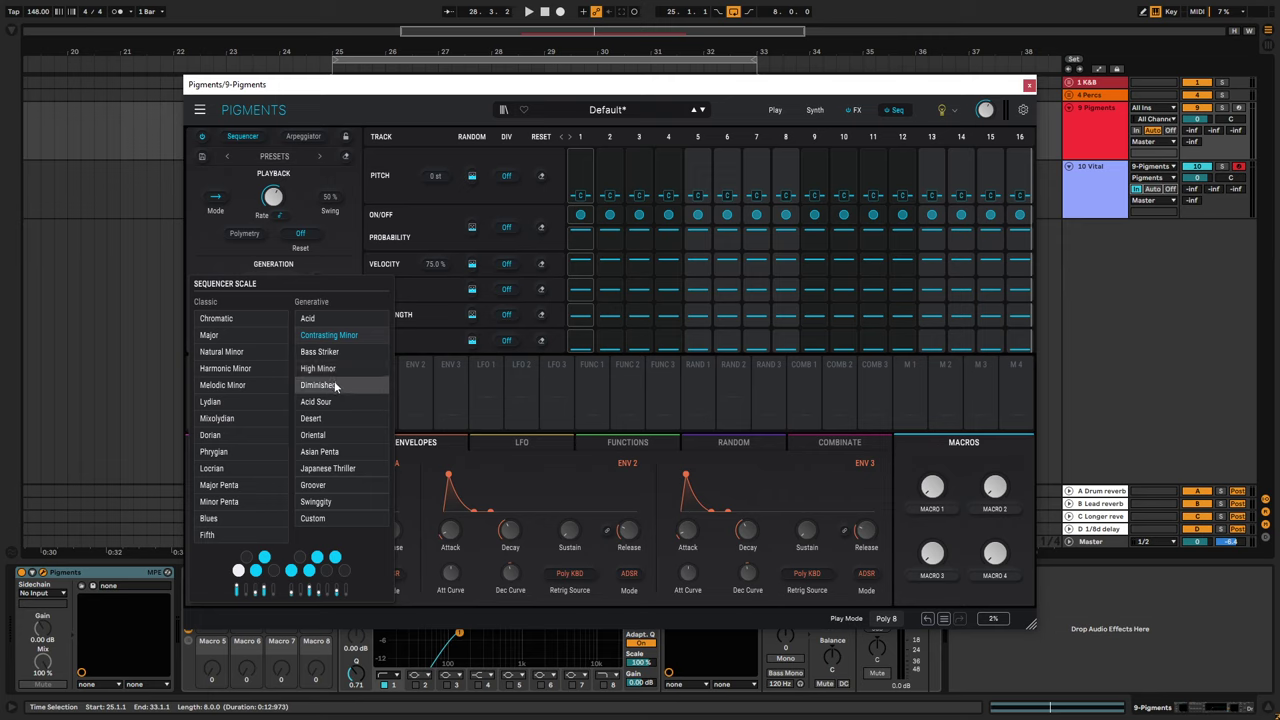
{"action": "left_click", "coordinate": [342, 470]}
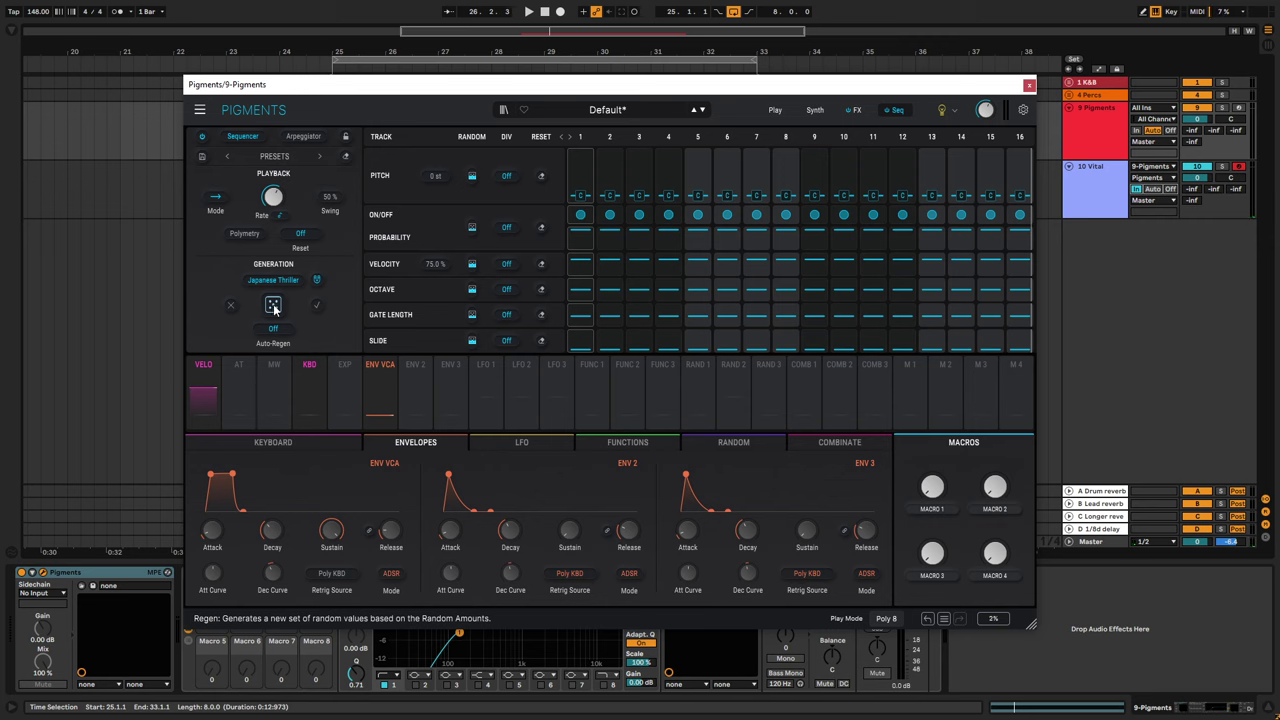
- Generate a new pattern, set Auto-Regen to 1 bar, and play to hear it regenerate
{"action": "left_click", "coordinate": [273, 308]}
{"action": "key", "text": "space"}
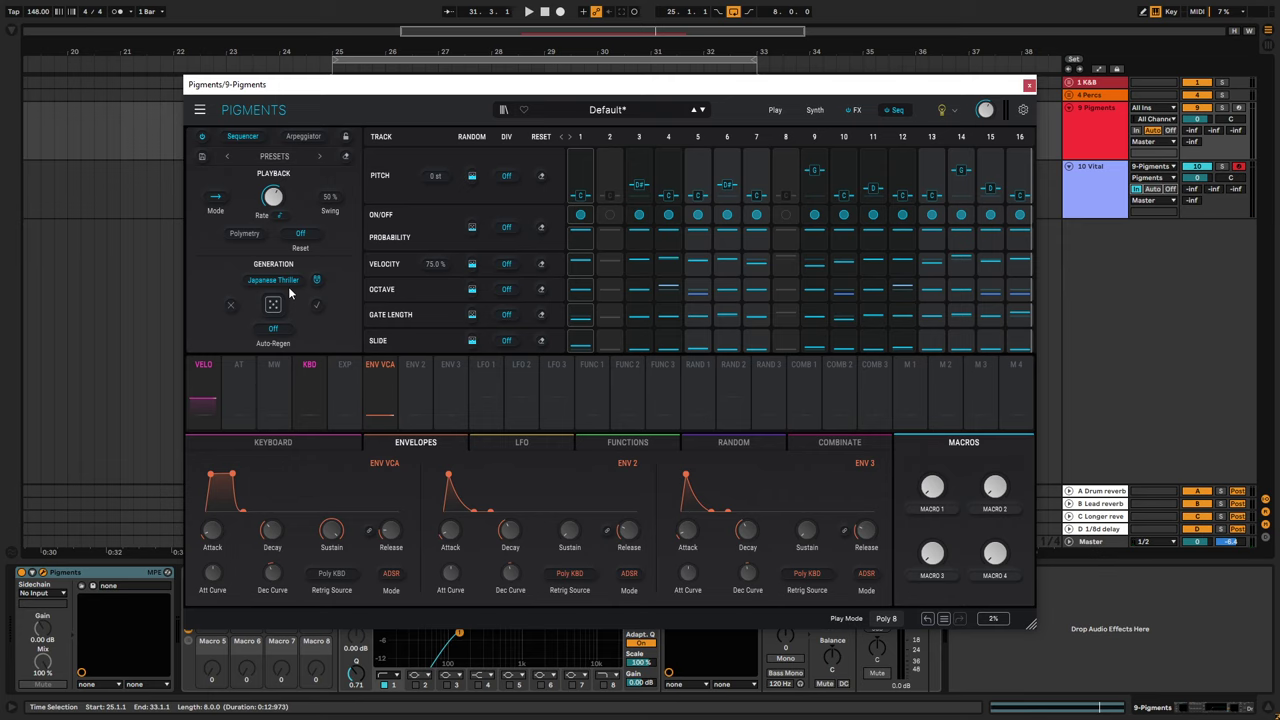
{"action": "left_click", "coordinate": [273, 336]}
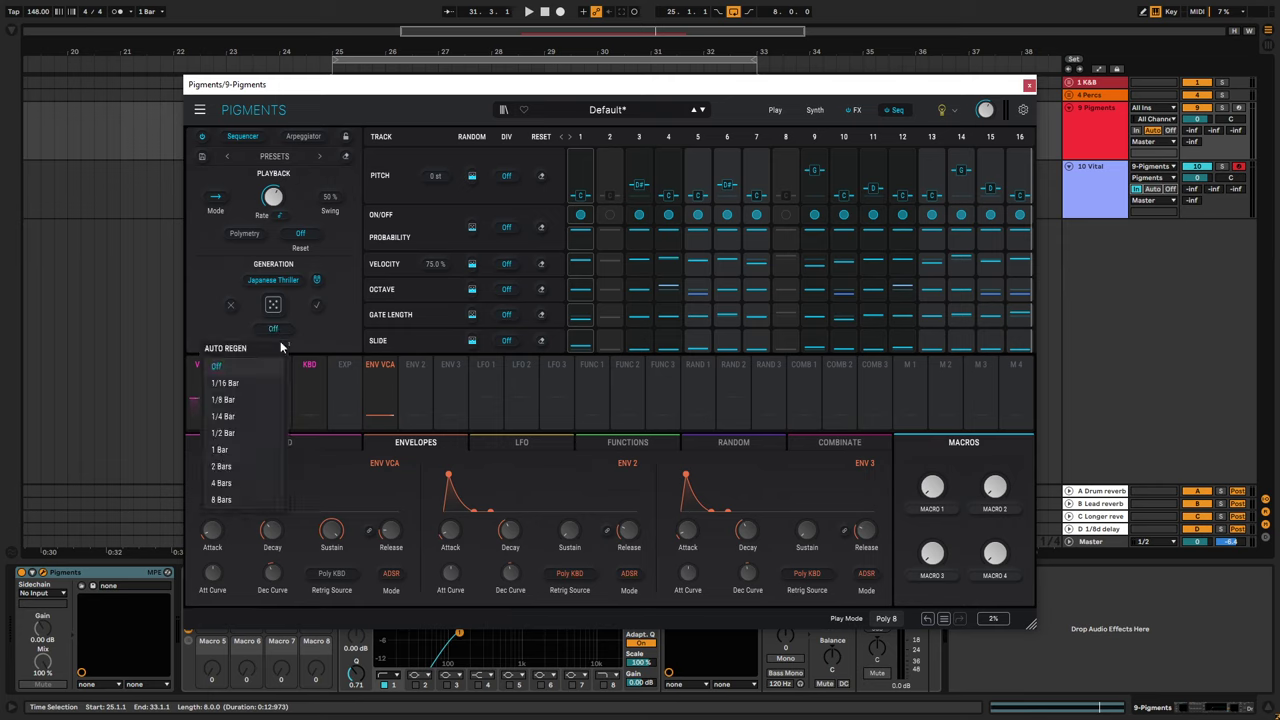
{"action": "left_click", "coordinate": [237, 450]}
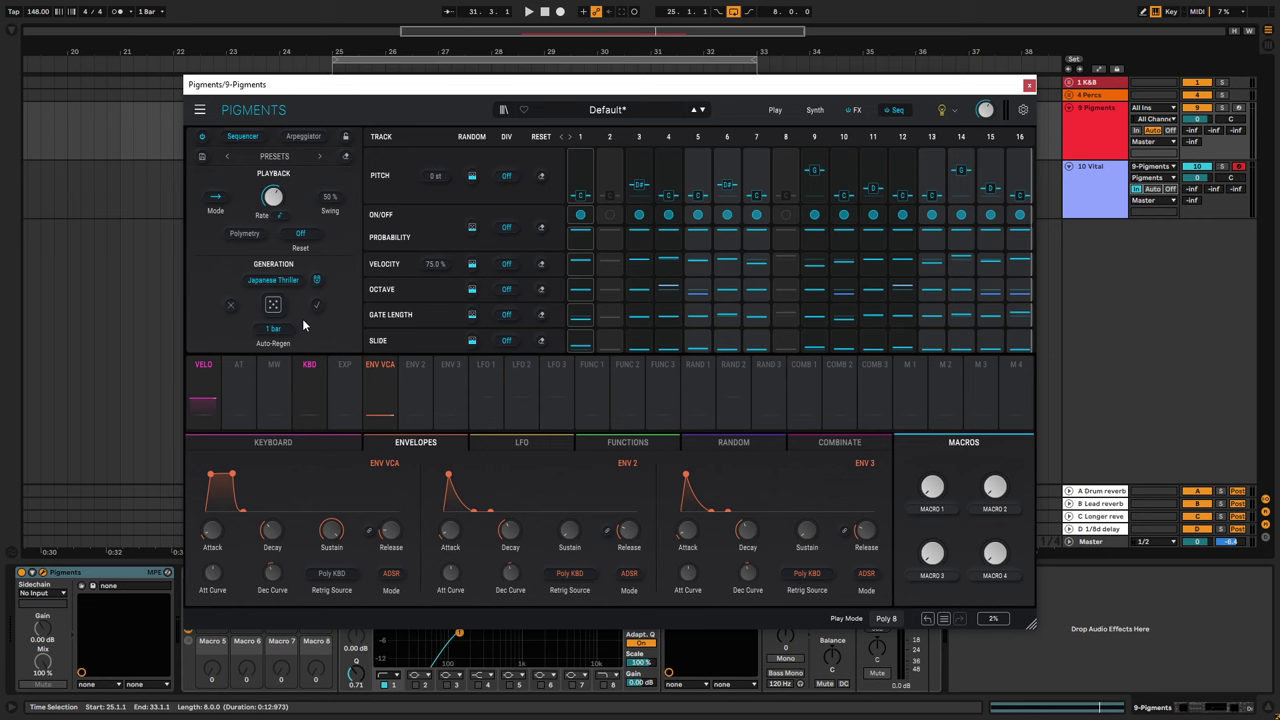
{"action": "key", "text": "space"}
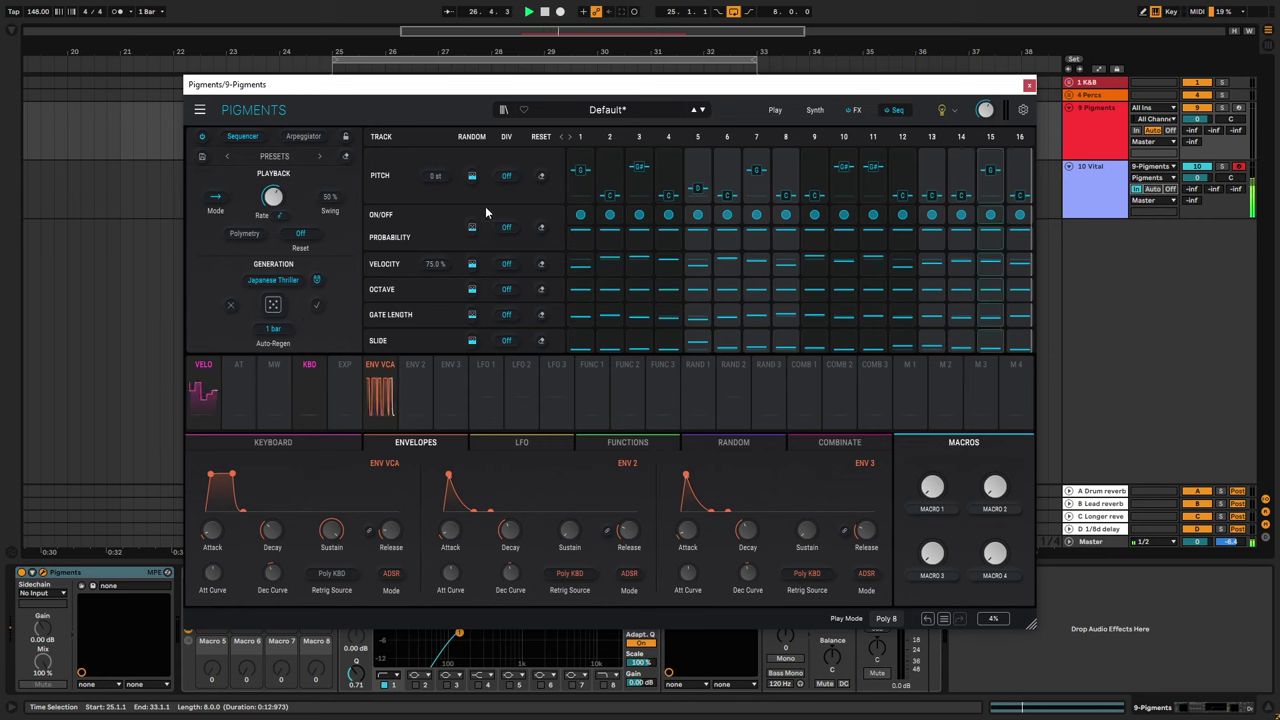
- Try Random amounts on the On/Off, Velocity, Octave and Gate Length sequencer rows
{"action": "mouse_move", "coordinate": [472, 232]}
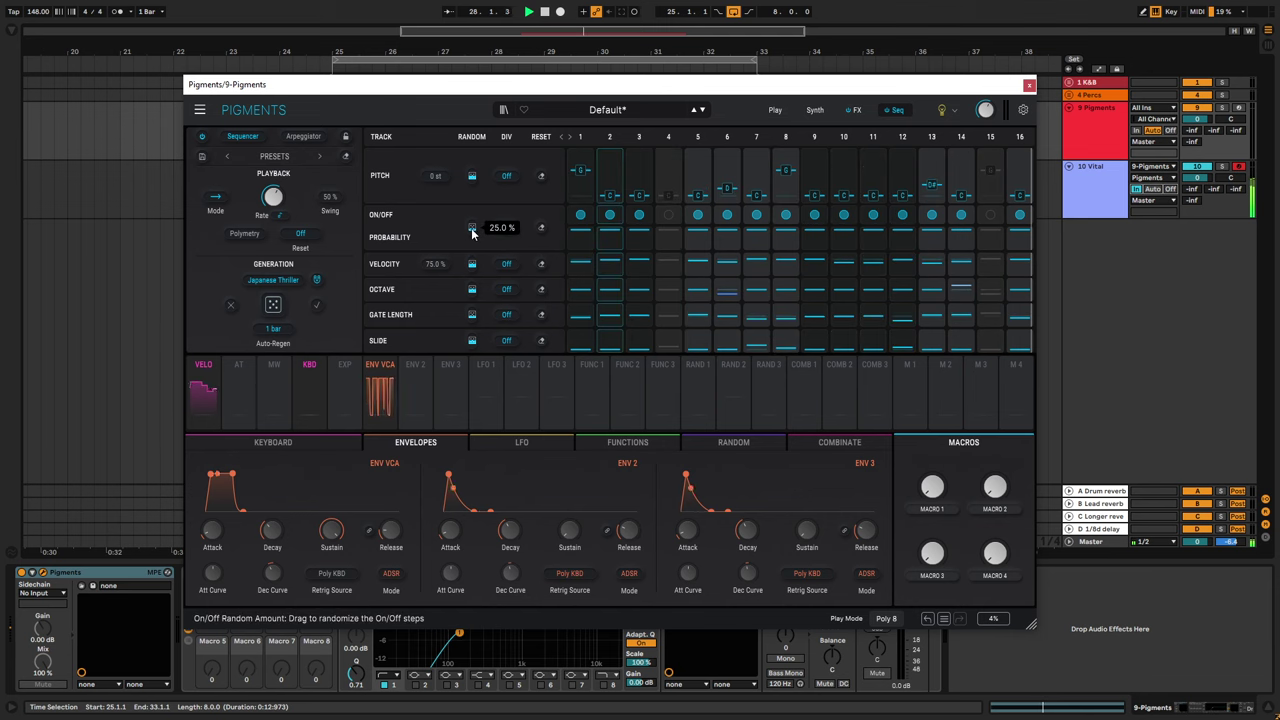
{"action": "mouse_move", "coordinate": [472, 232]}
{"action": "left_mouse_down"}
{"action": "mouse_move", "coordinate": [472, 198]}
{"action": "mouse_move", "coordinate": [472, 254]}
{"action": "left_mouse_up"}
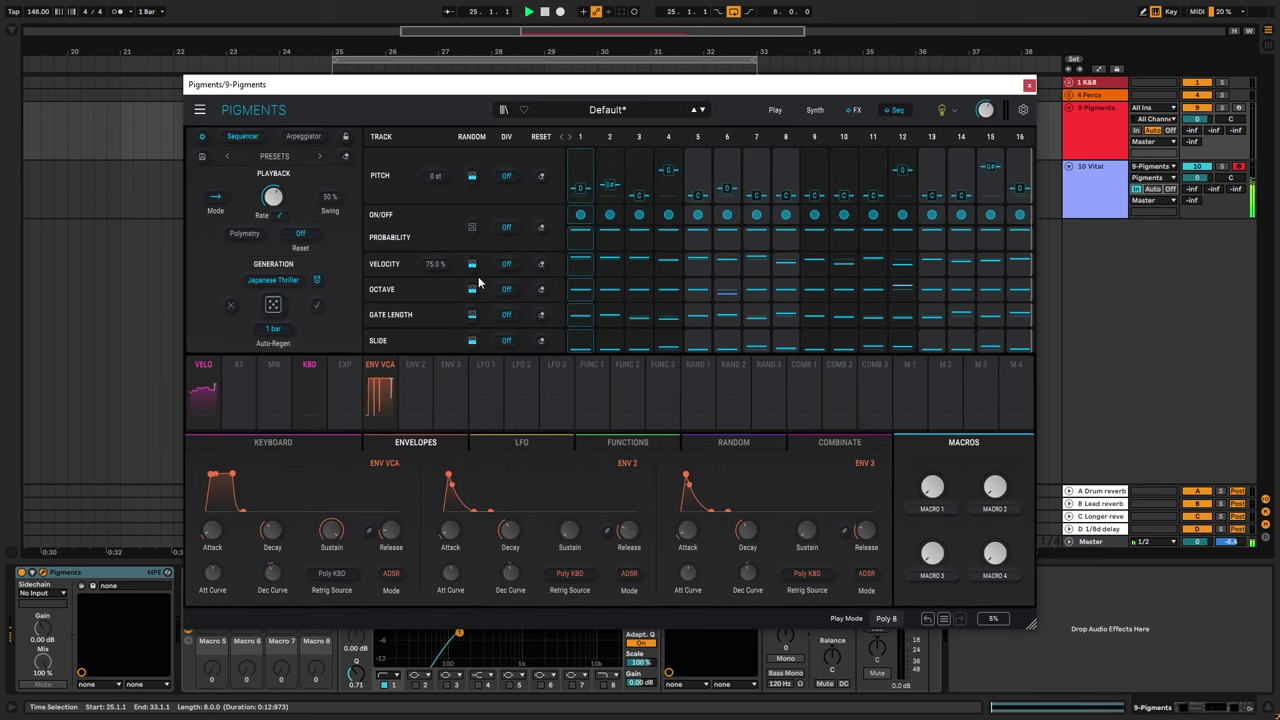
{"action": "left_click", "coordinate": [472, 266]}
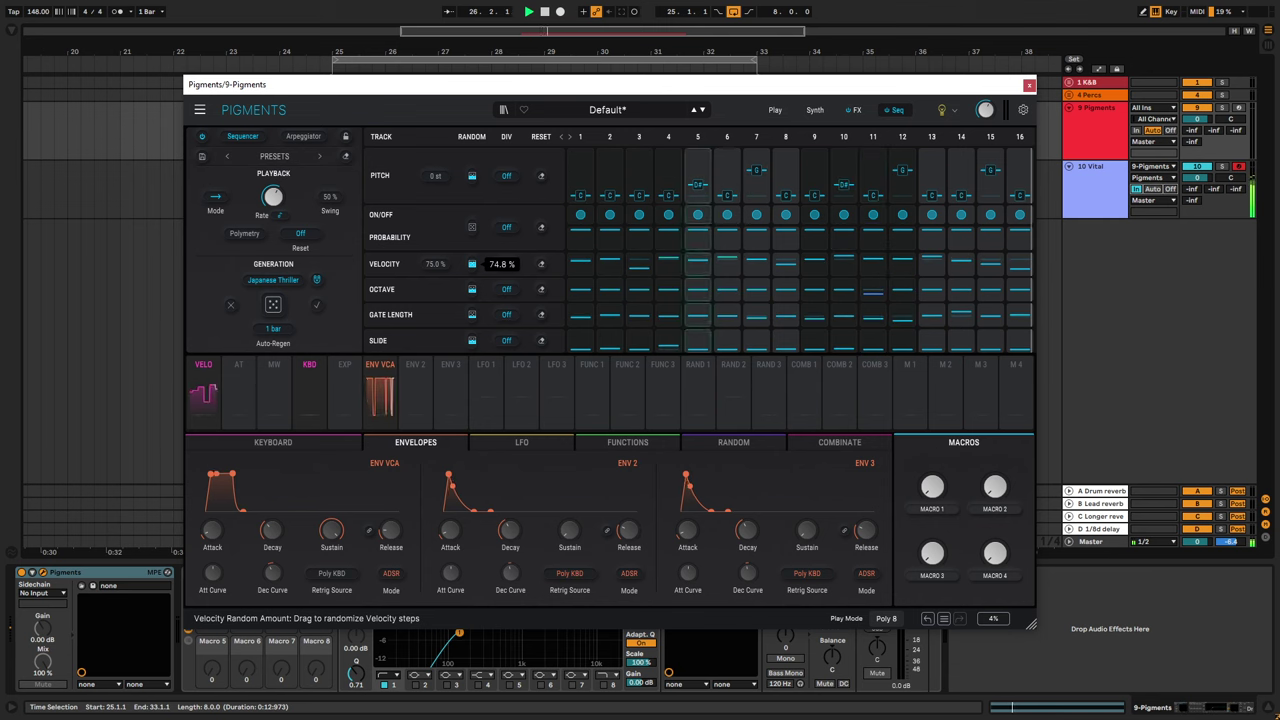
{"action": "mouse_move", "coordinate": [472, 289]}
{"action": "left_mouse_down"}
{"action": "mouse_move", "coordinate": [472, 272]}
{"action": "mouse_move", "coordinate": [475, 290]}
{"action": "left_mouse_up"}
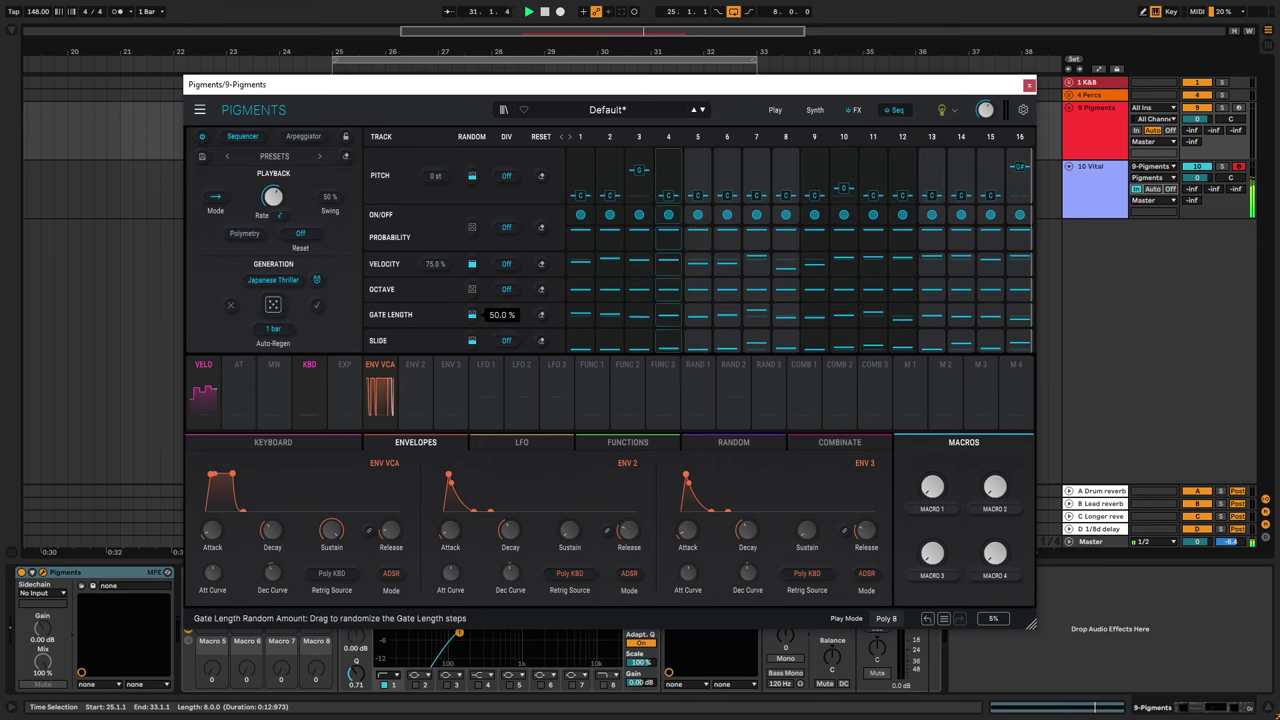
{"action": "left_click_drag", "start_coordinate": [475, 290], "coordinate": [472, 340]}
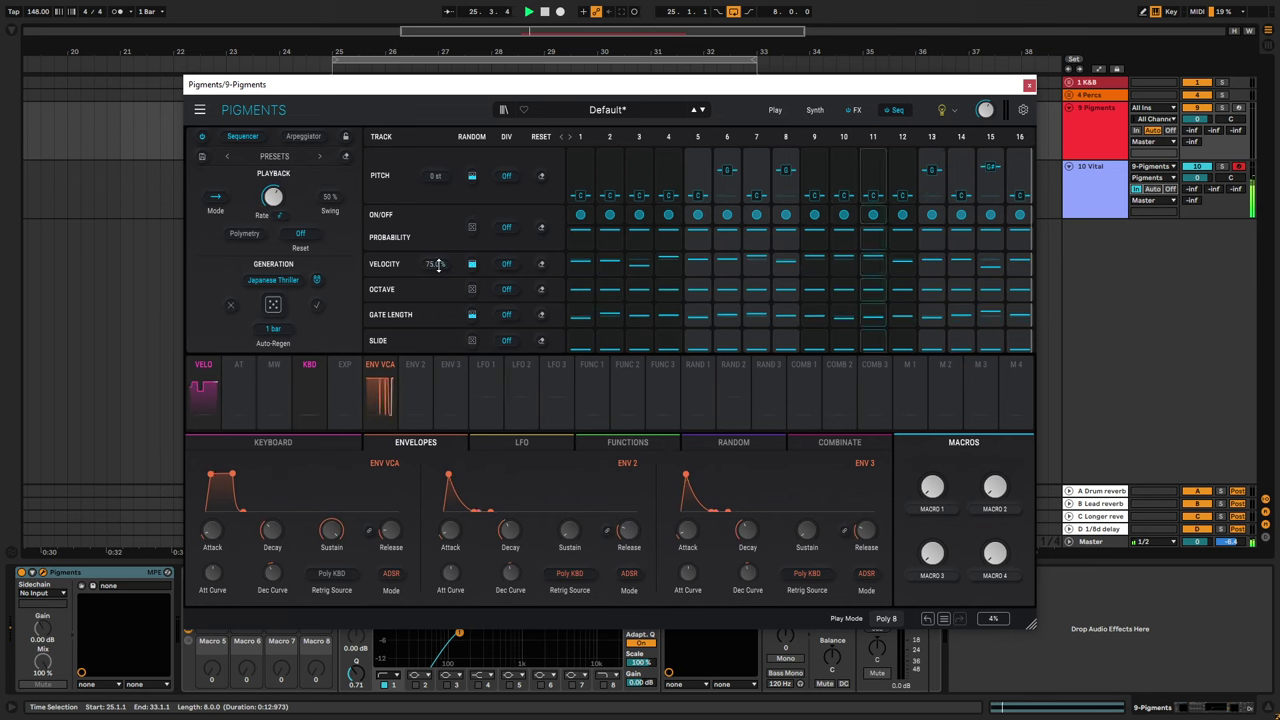
{"action": "left_click_drag", "start_coordinate": [472, 228], "coordinate": [470, 236]}
- Turn Auto-Regen Off and switch the generation scale from Japanese Thriller to Acid
{"action": "left_click", "coordinate": [273, 328]}
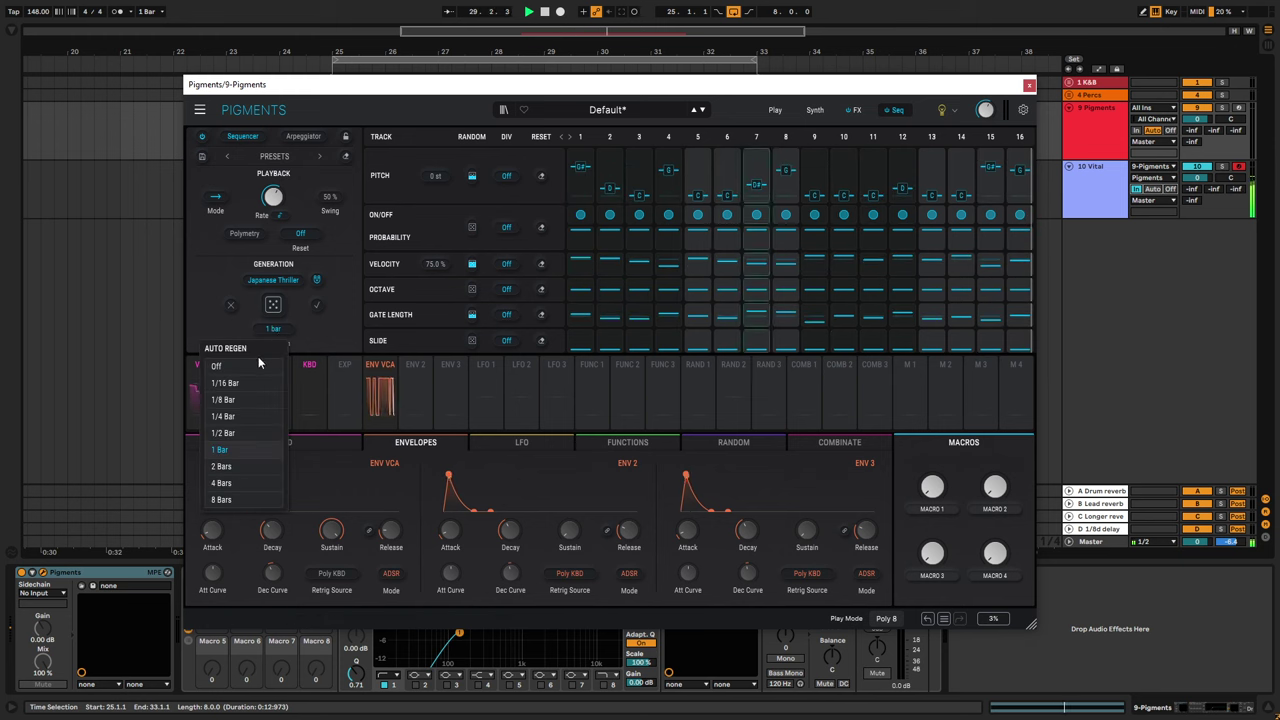
{"action": "left_click", "coordinate": [248, 371]}
{"action": "left_click", "coordinate": [280, 281]}
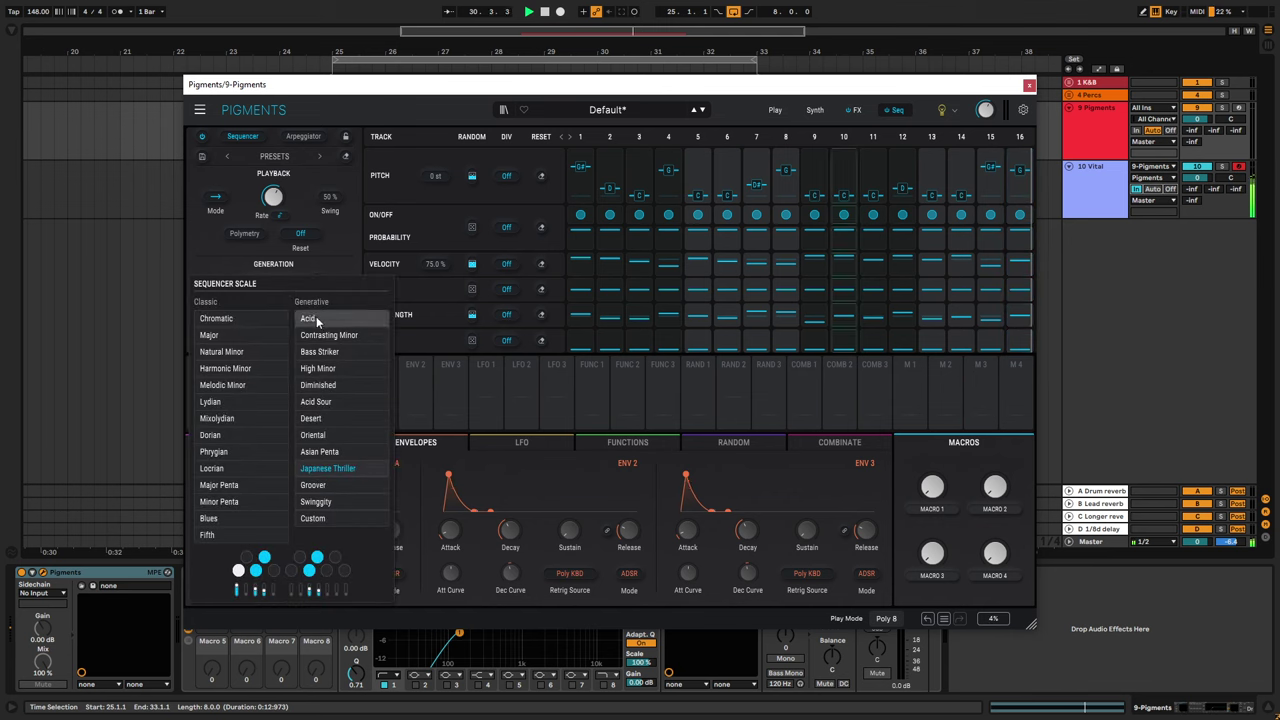
{"action": "left_click", "coordinate": [312, 318]}
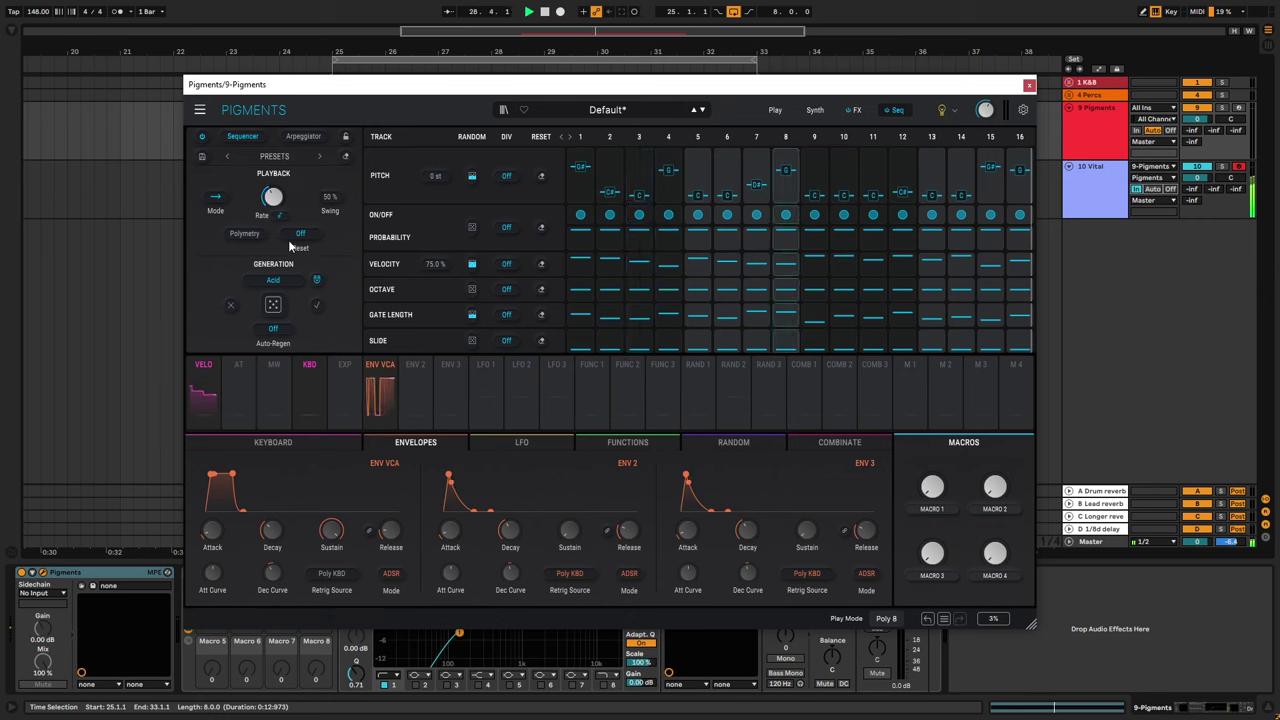
- Set Playback Mode to Forward & Backward, then close the Pigments window
{"action": "left_click", "coordinate": [215, 197]}
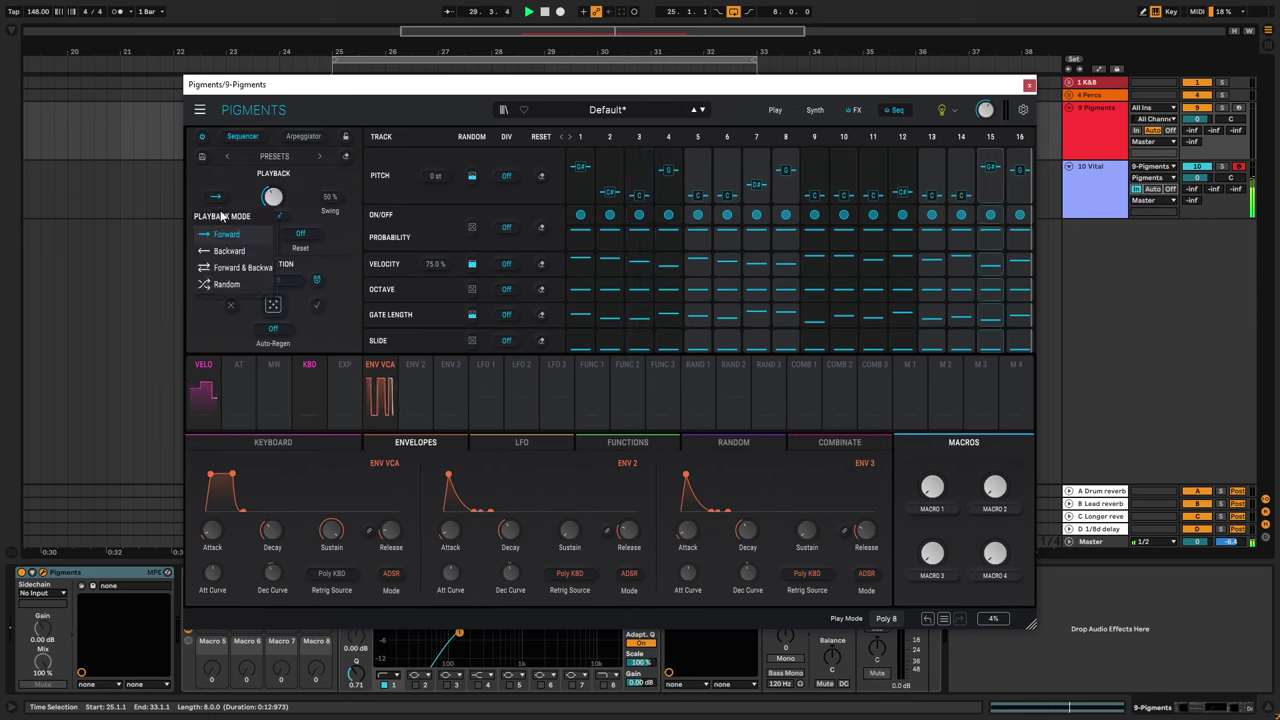
{"action": "left_click", "coordinate": [226, 268]}
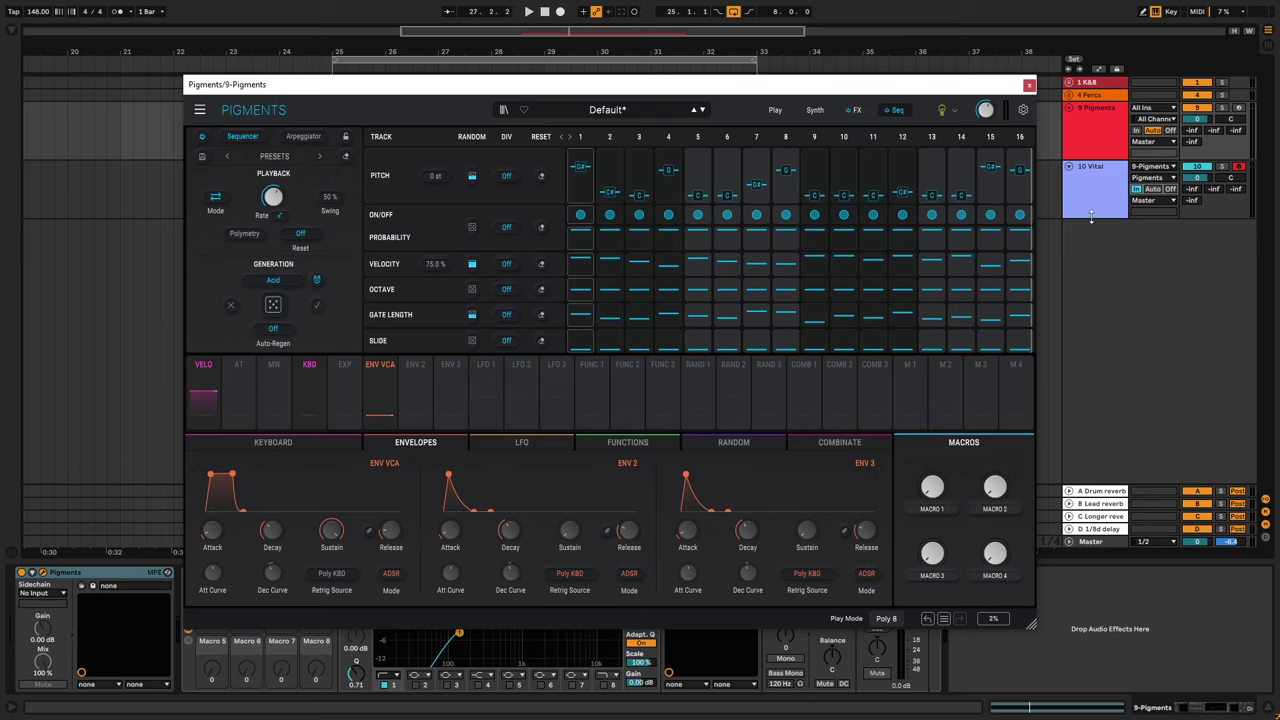
{"action": "left_click", "coordinate": [1029, 85]}
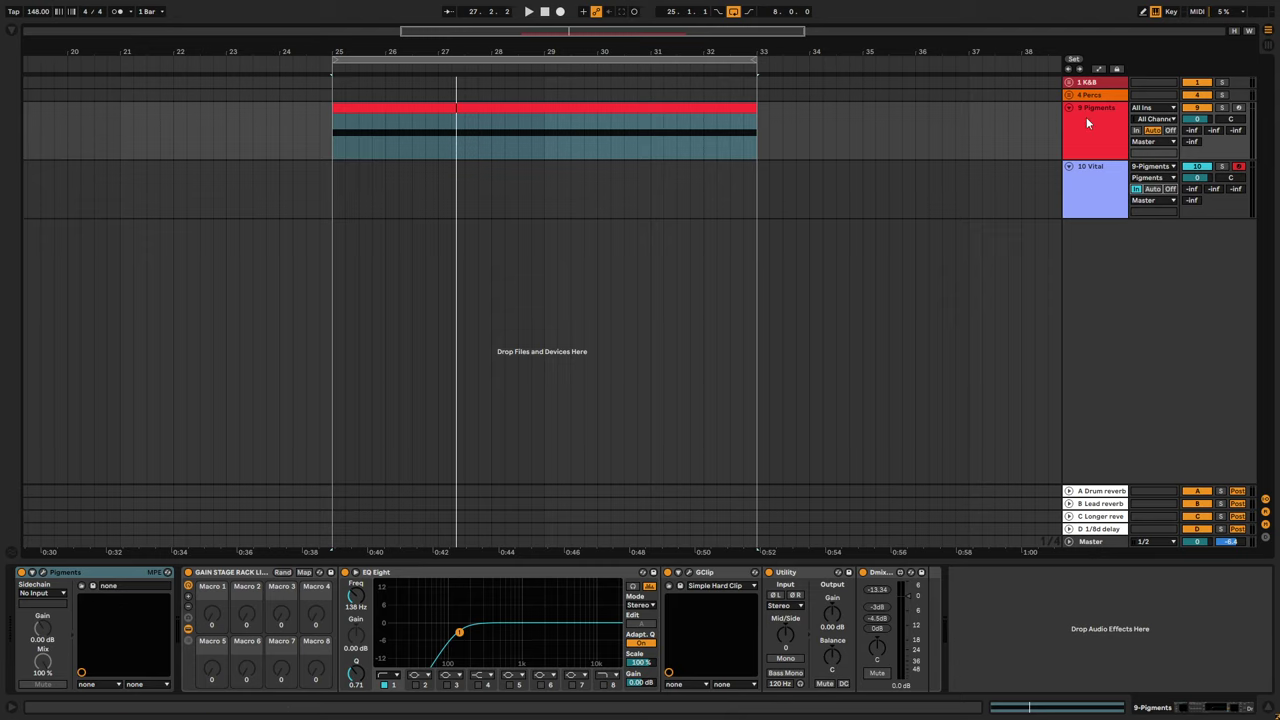
- Set Pigments' sequencer Playback Mode back to Forward and close the Pigments window
{"action": "left_click", "coordinate": [44, 572]}
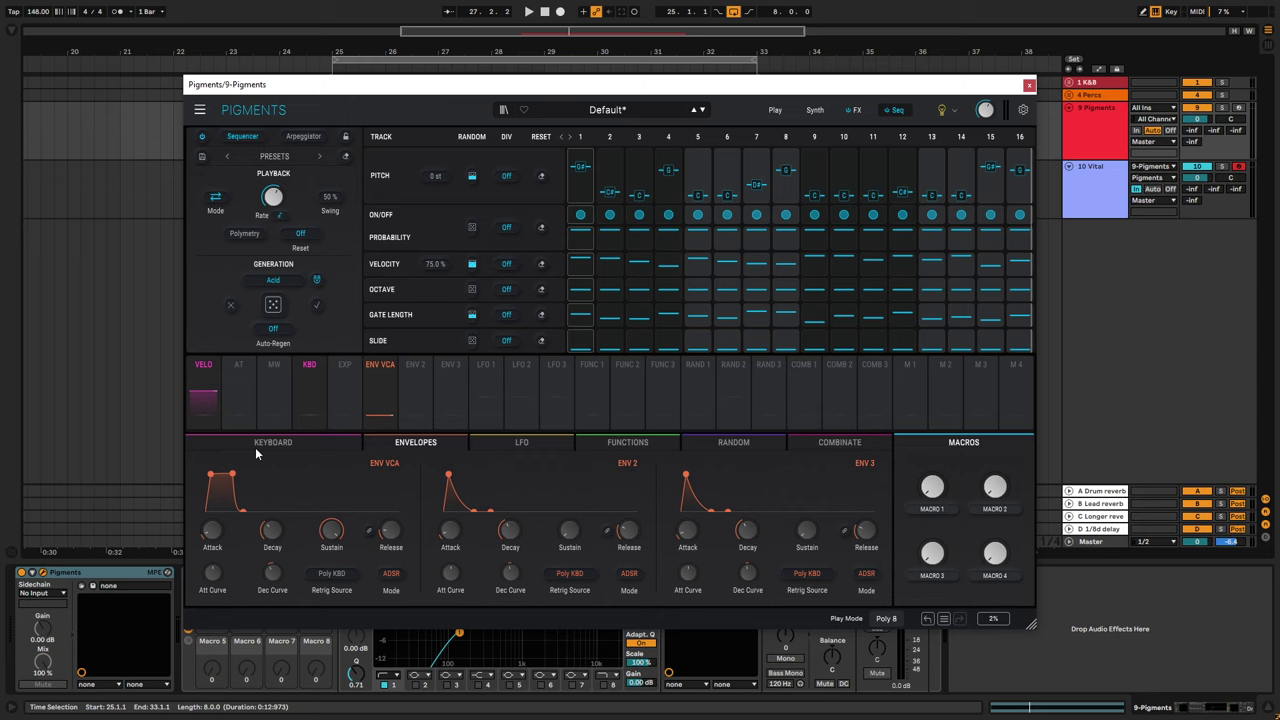
{"action": "left_click", "coordinate": [215, 197]}
{"action": "left_click", "coordinate": [227, 235]}
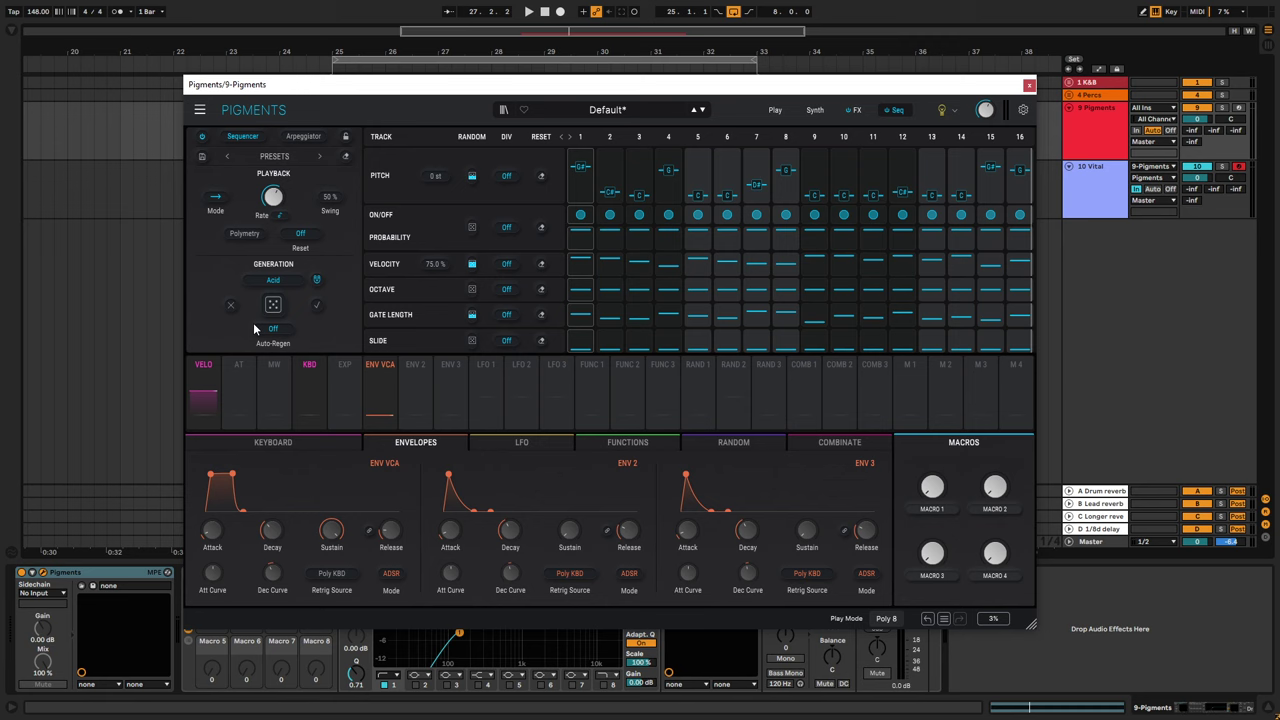
{"action": "left_click", "coordinate": [1030, 86]}
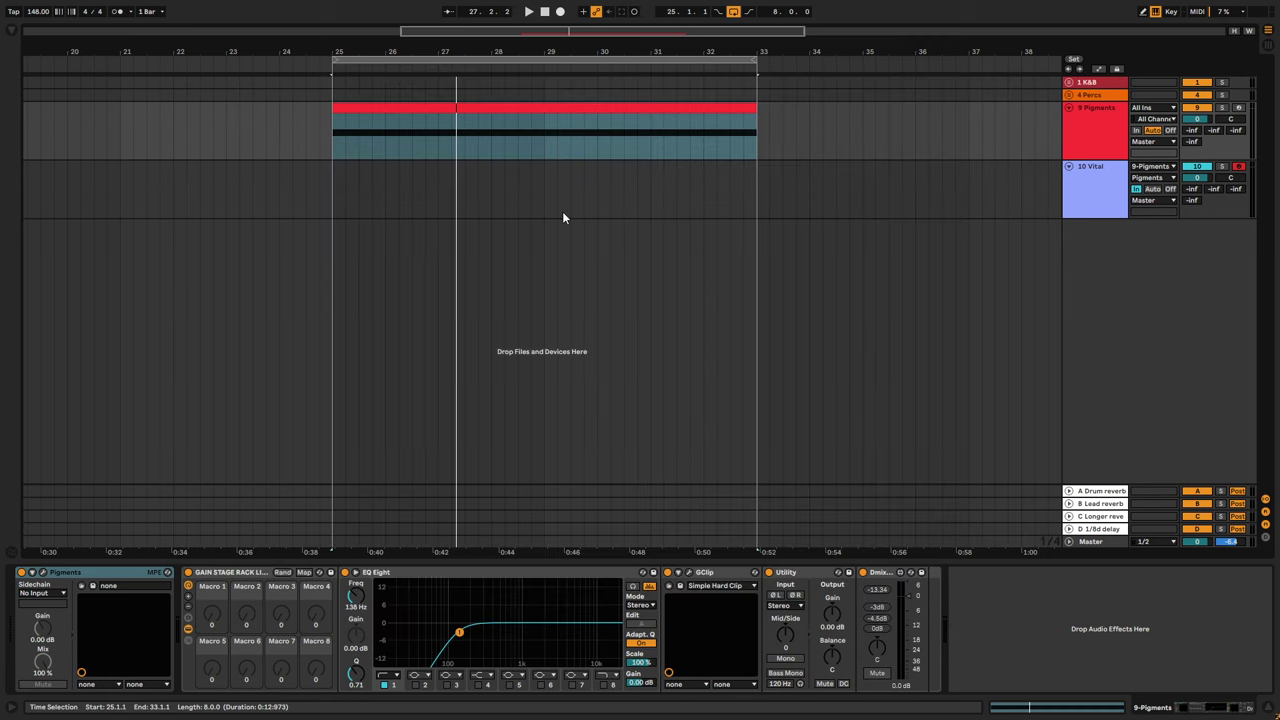
- Arrangement-record Pigments' sequence onto the Vital track from bar 25, creating the Vital 4 clip
{"action": "left_click", "coordinate": [346, 190]}
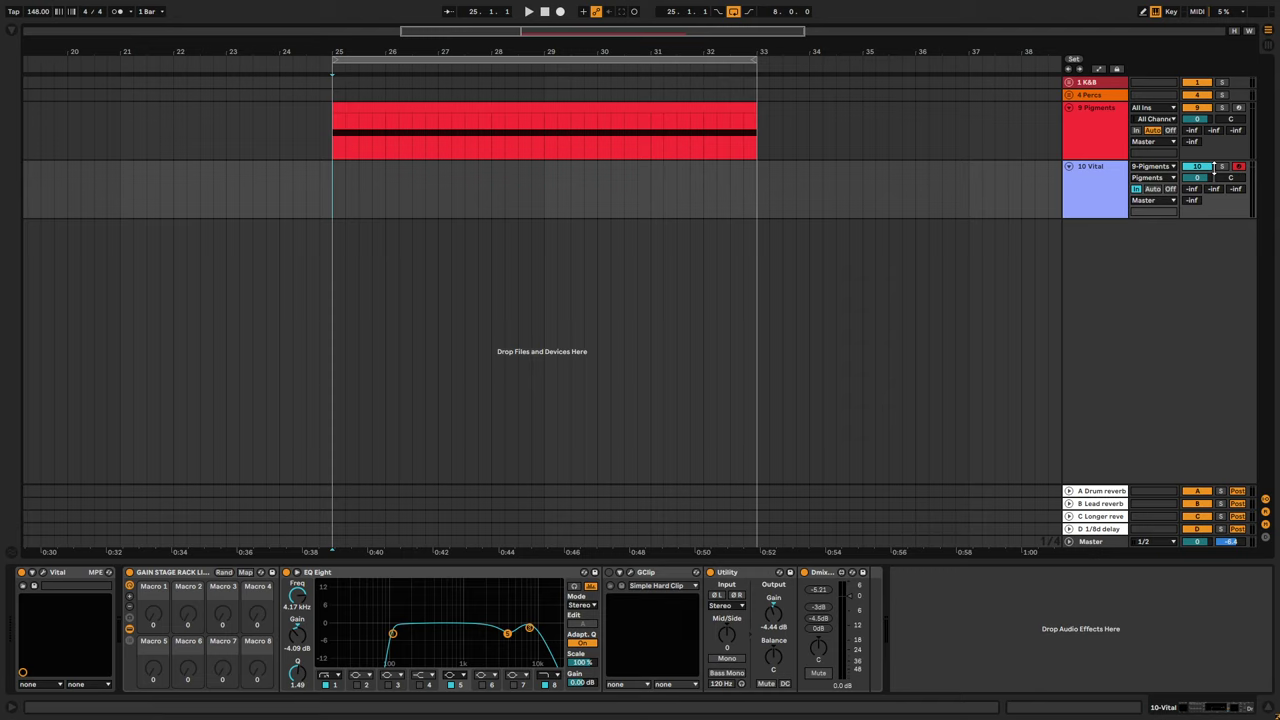
{"action": "key", "text": "F9"}
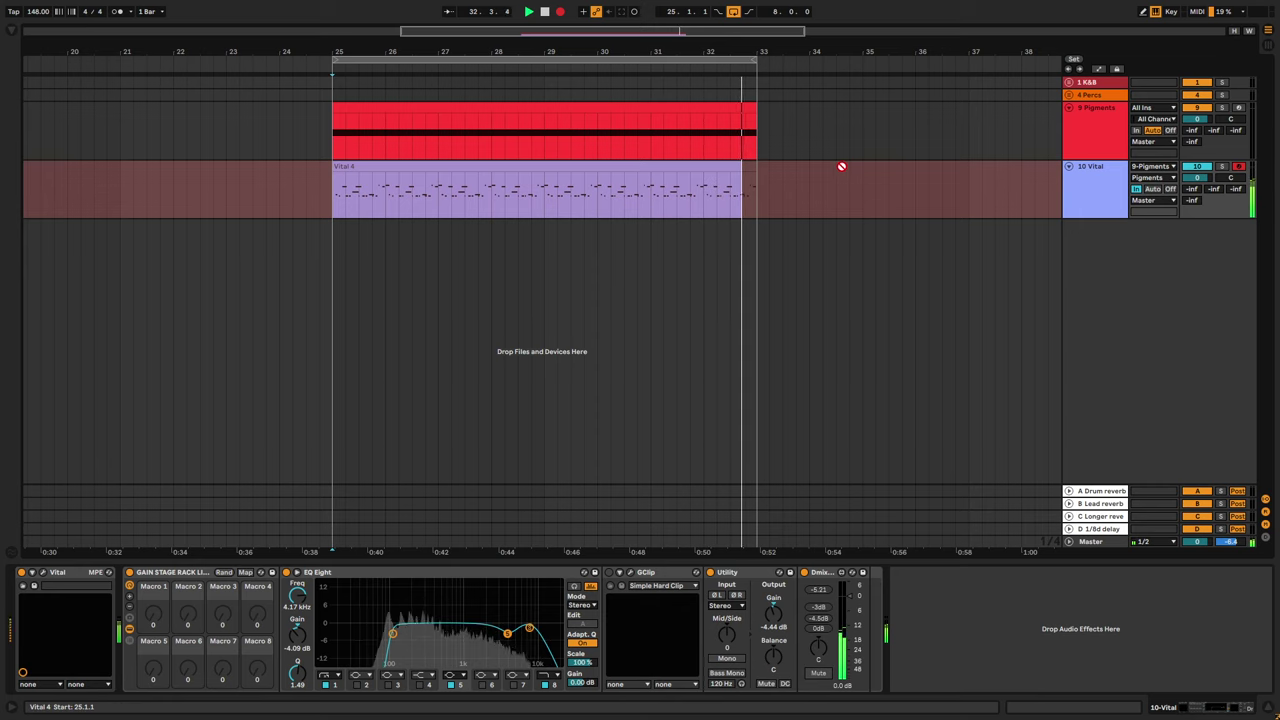
{"action": "key", "text": "space"}
- Switch the Vital track to Auto monitoring with MIDI from All Ins, then play Vital 4
{"action": "left_click_drag", "start_coordinate": [334, 168], "coordinate": [323, 168]}
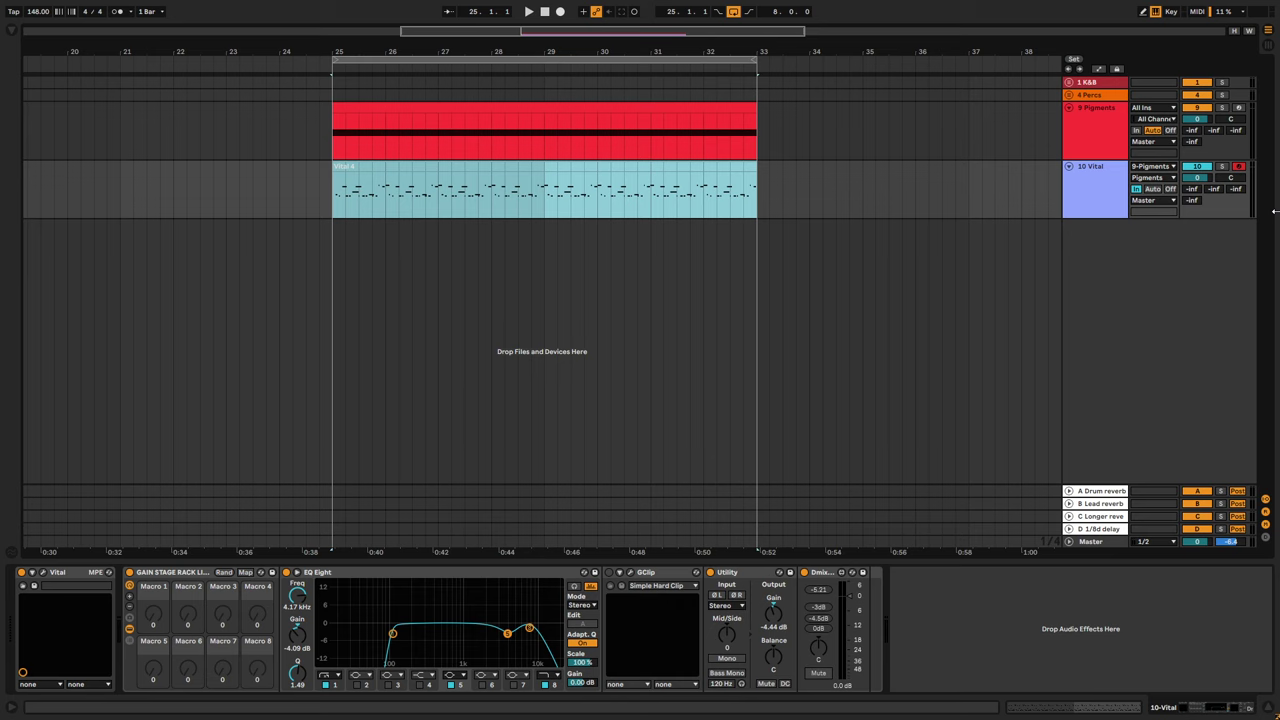
{"action": "left_click", "coordinate": [1150, 189]}
{"action": "left_click", "coordinate": [1152, 166]}
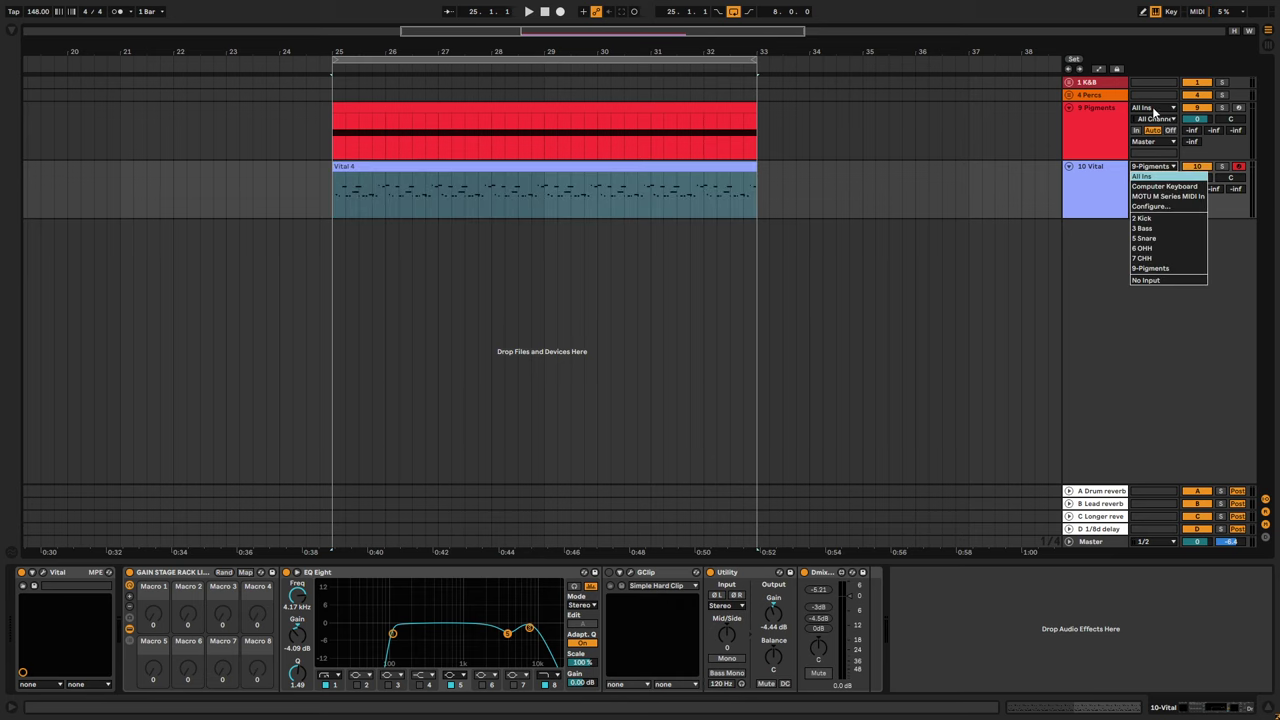
{"action": "left_click", "coordinate": [1104, 125]}
{"action": "left_click", "coordinate": [1150, 167]}
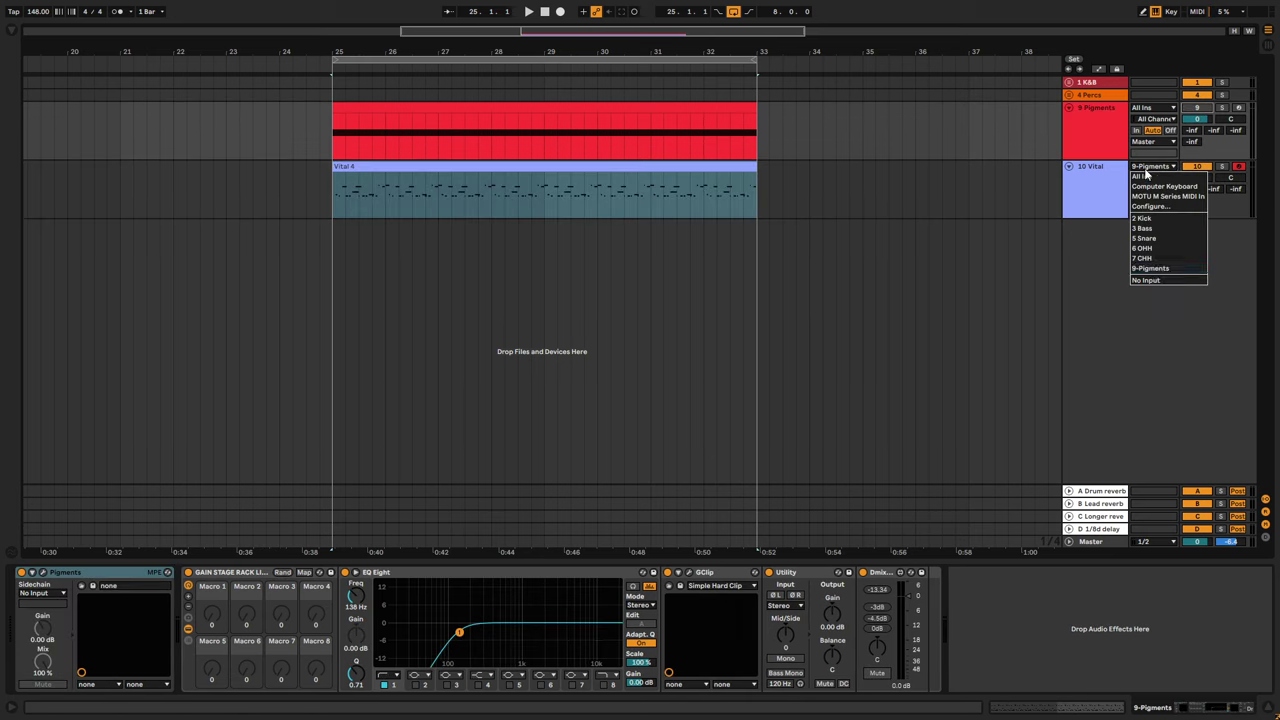
{"action": "left_click", "coordinate": [1155, 177]}
{"action": "key", "text": "space"}
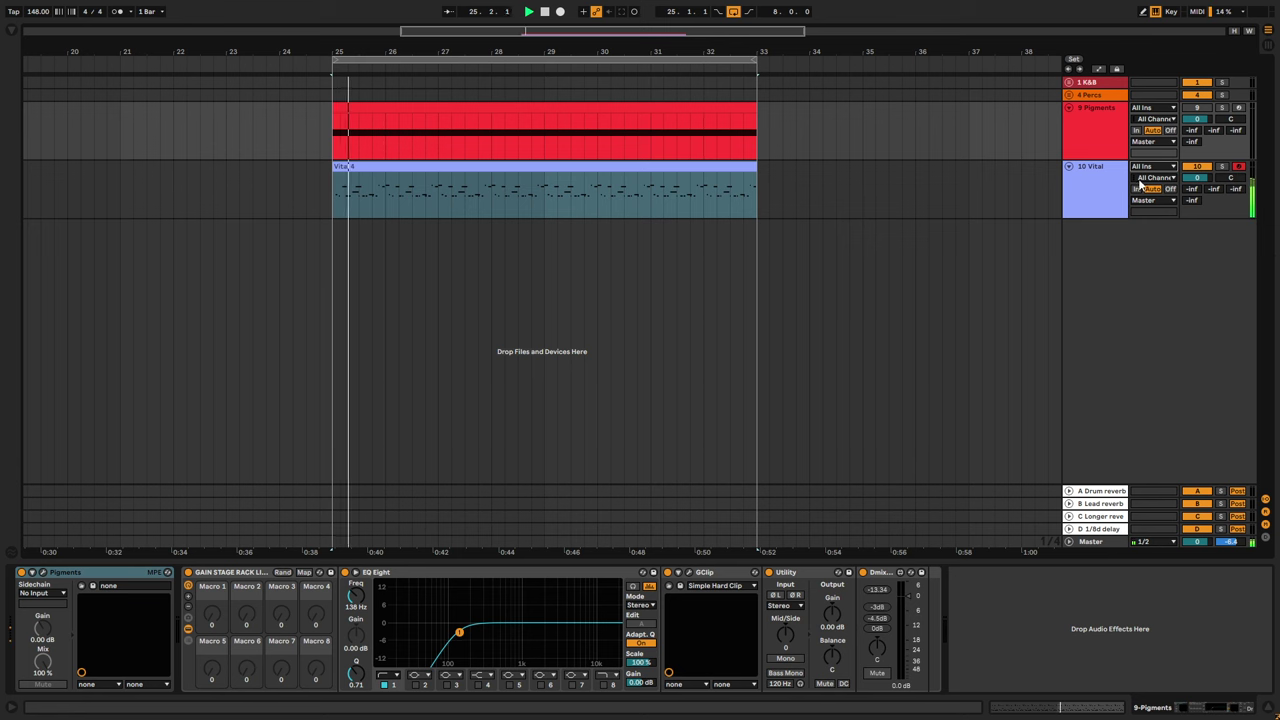
- Open the Vital 4 clip in the MIDI Note Editor and zoom in to read note names
{"action": "double_click", "coordinate": [680, 180]}
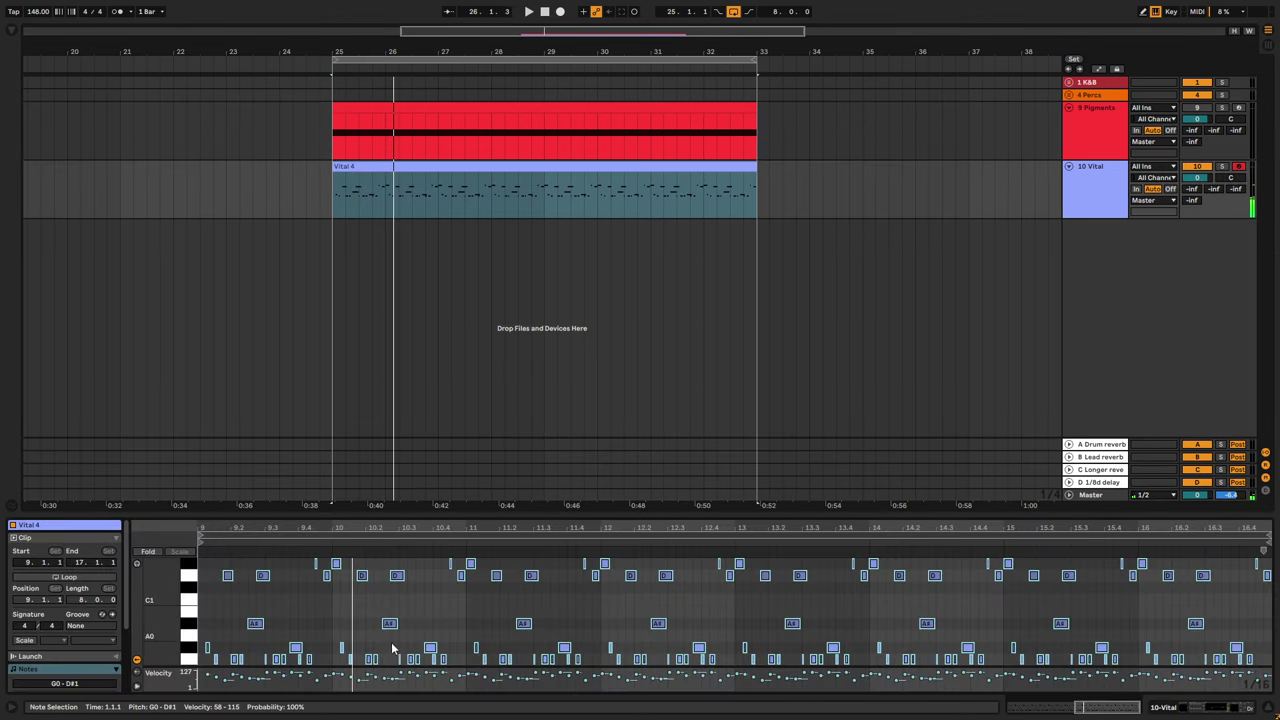
{"action": "scroll", "coordinate": [365, 629], "scroll_direction": "up", "scroll_amount": 5}
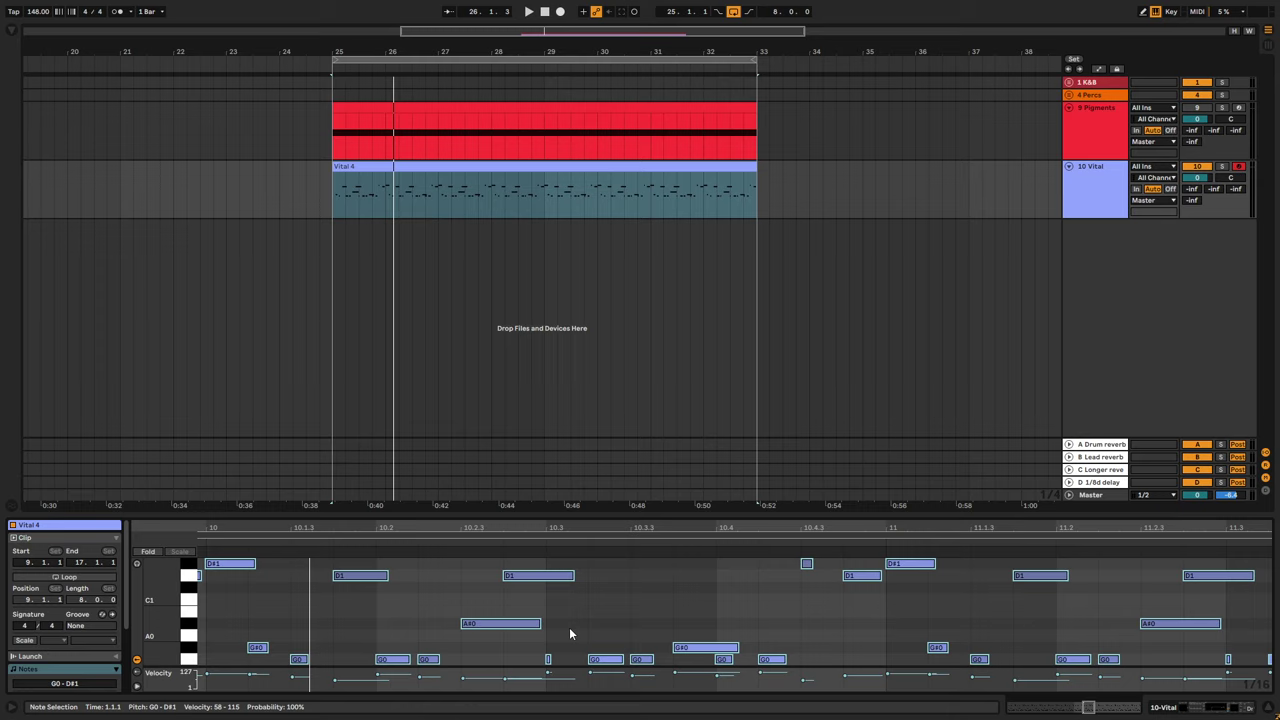